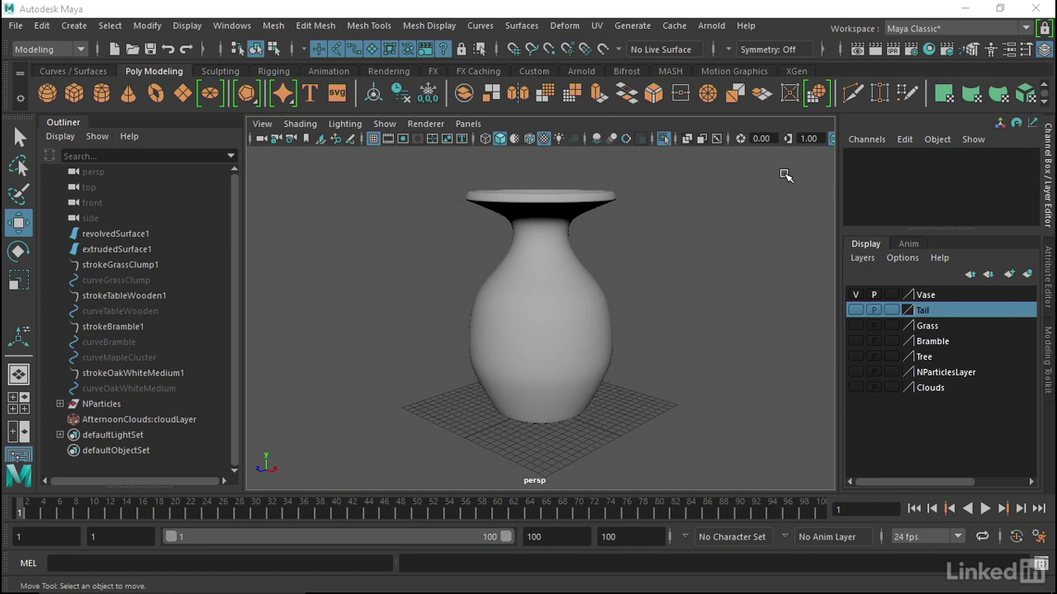
Select the NURBS vase, keep the Convert commands in a floating window, and open the NURBS to Polygons options.
{"action": "left_click", "coordinate": [510, 293]}
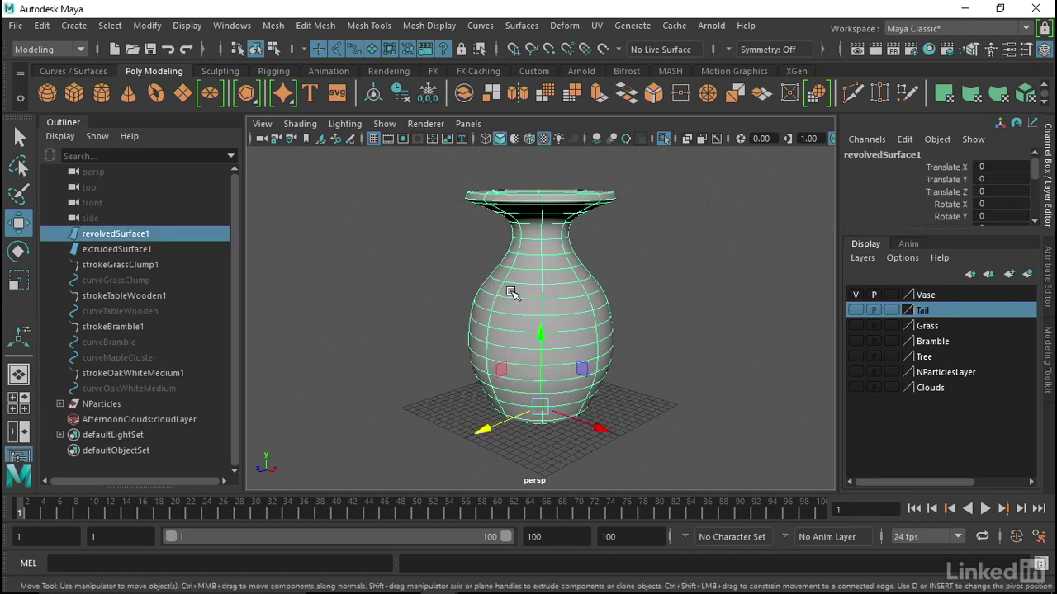
{"action": "mouse_move", "coordinate": [510, 163]}
{"action": "right_mouse_down"}
{"action": "mouse_move", "coordinate": [508, 203]}
{"action": "mouse_move", "coordinate": [437, 163]}
{"action": "mouse_move", "coordinate": [505, 208]}
{"action": "mouse_move", "coordinate": [503, 136]}
{"action": "mouse_move", "coordinate": [512, 170]}
{"action": "right_mouse_up"}
{"action": "left_click", "coordinate": [146, 26]}
{"action": "mouse_move", "coordinate": [210, 407]}
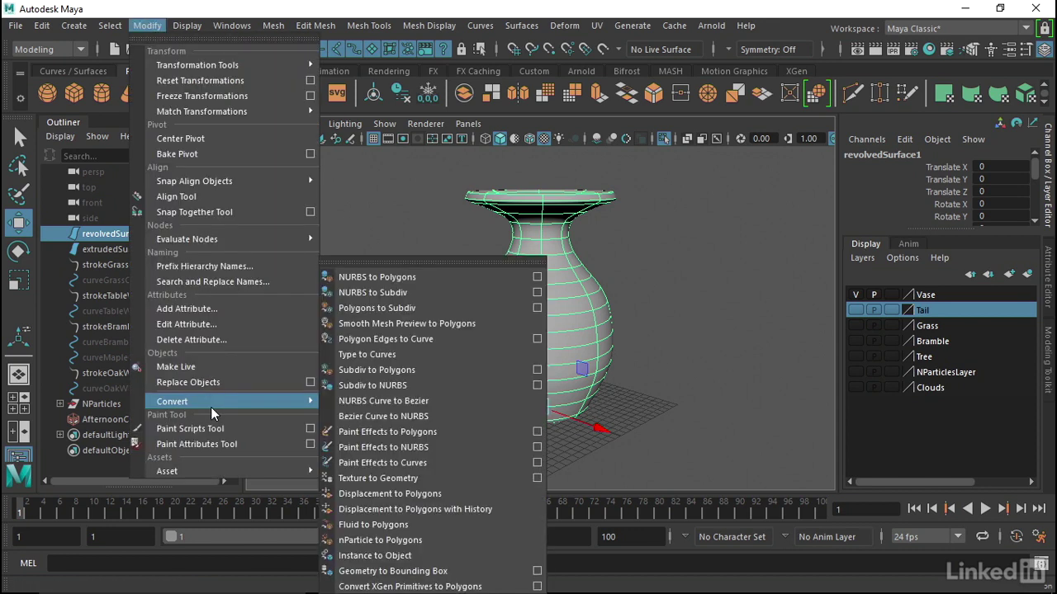
{"action": "left_click", "coordinate": [363, 261]}
{"action": "left_click_drag", "start_coordinate": [396, 250], "coordinate": [261, 142]}
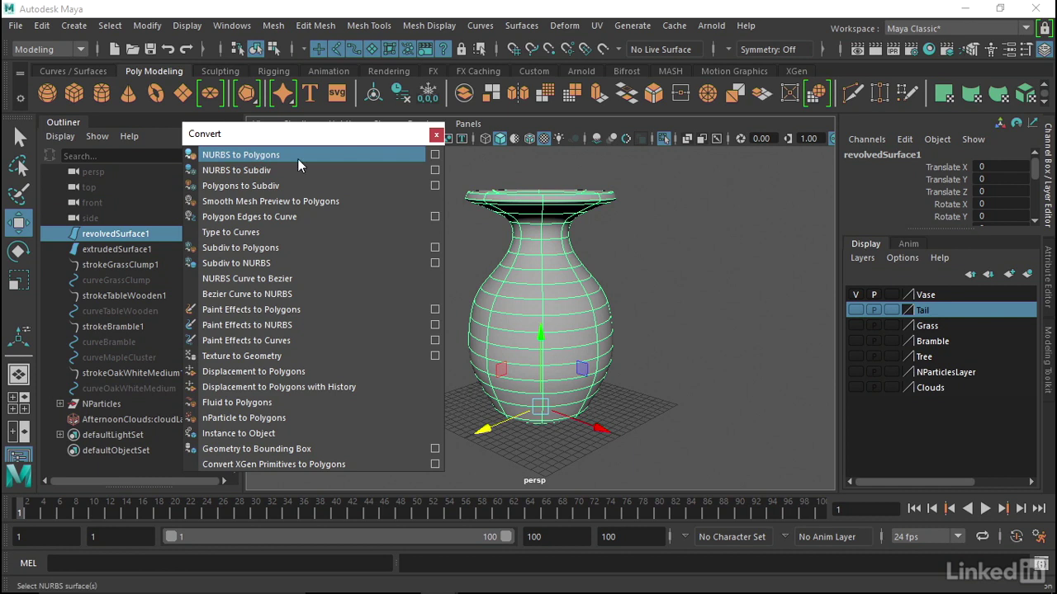
{"action": "left_click", "coordinate": [435, 154]}
{"action": "left_click_drag", "start_coordinate": [777, 81], "coordinate": [214, 57]}
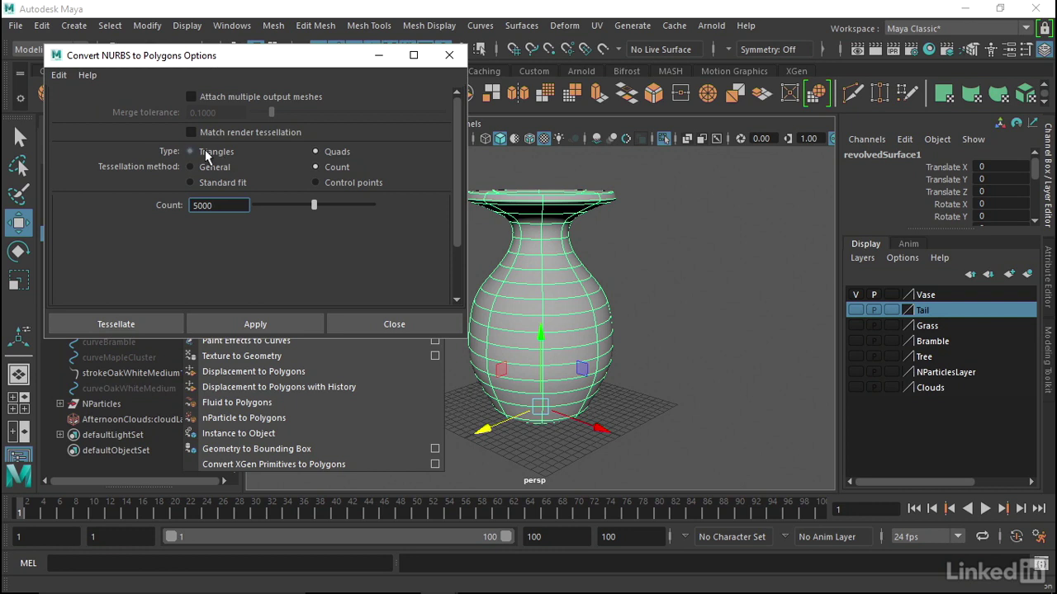
Convert the vase to quads using the Count tessellation method with a count of 200, and move the mesh about 19.1 units along X.
{"action": "left_click", "coordinate": [335, 155]}
{"action": "left_click", "coordinate": [212, 168]}
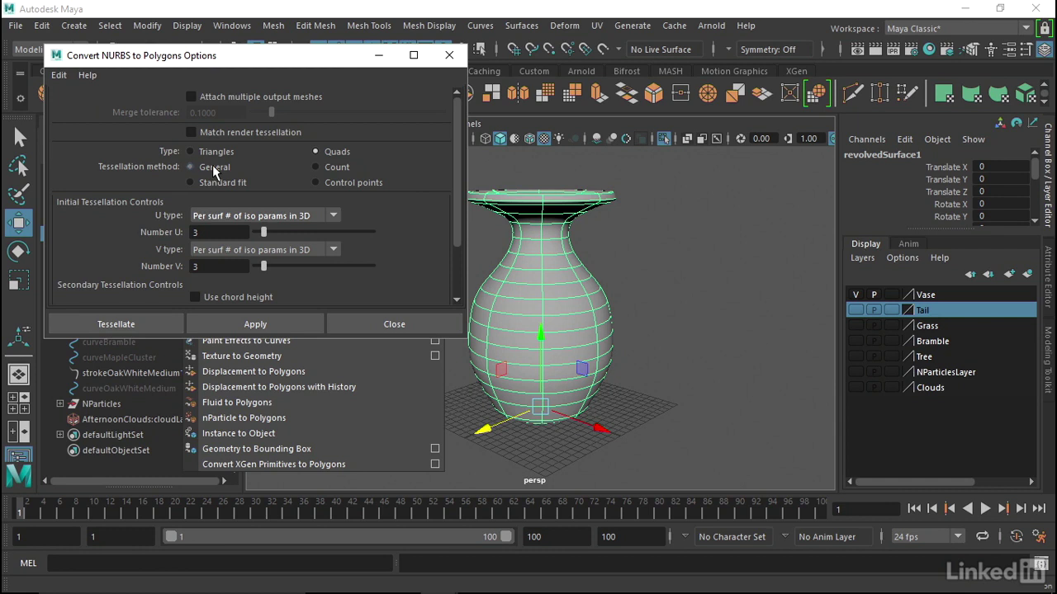
{"action": "left_click", "coordinate": [344, 169]}
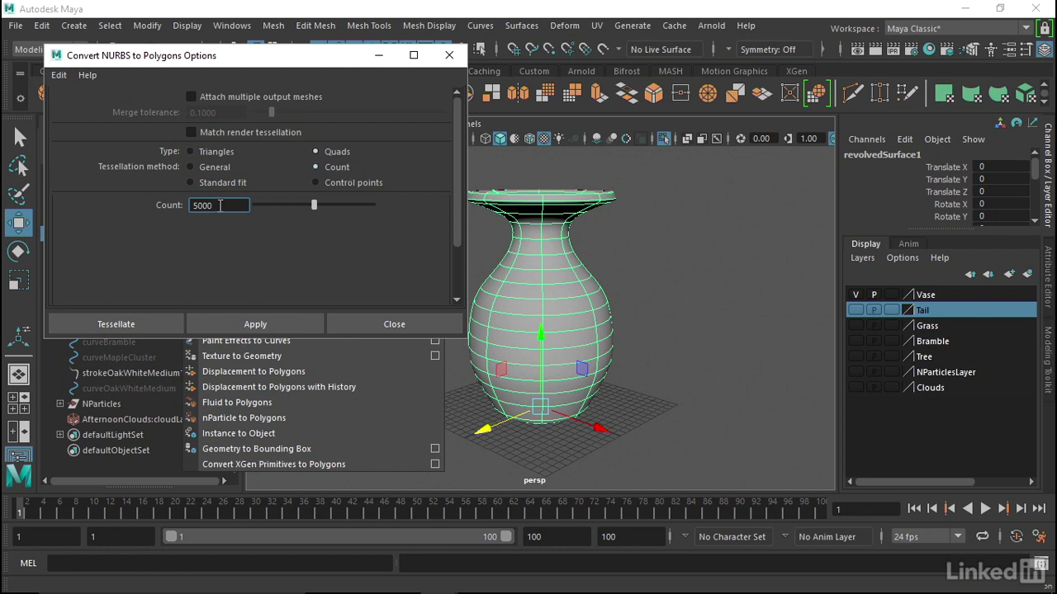
{"action": "left_click_drag", "start_coordinate": [218, 205], "coordinate": [114, 211]}
{"action": "type", "text": "200"}
{"action": "left_click", "coordinate": [288, 323]}
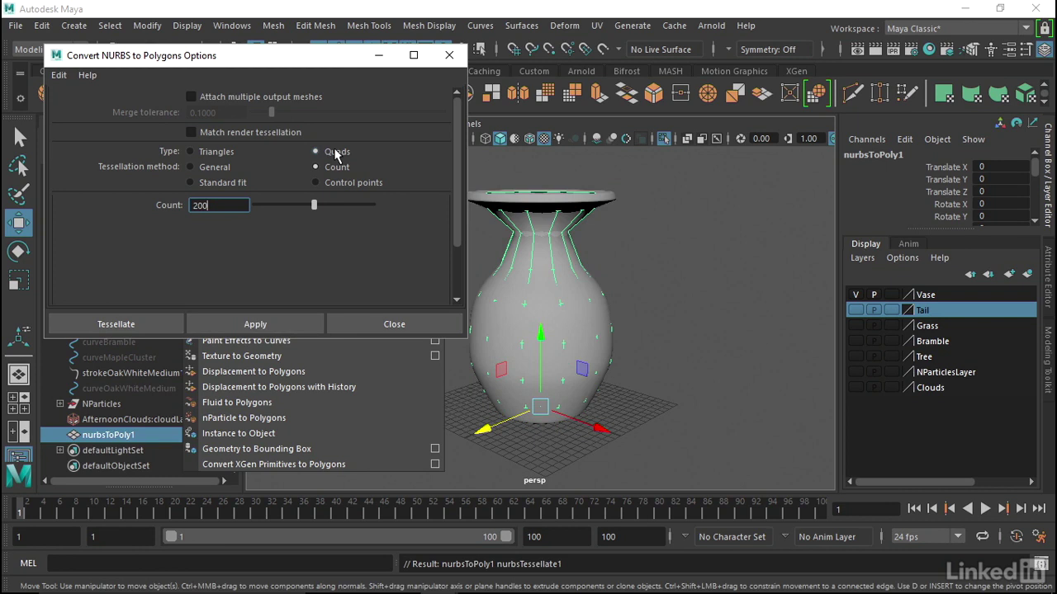
{"action": "left_click_drag", "start_coordinate": [602, 427], "coordinate": [766, 486]}
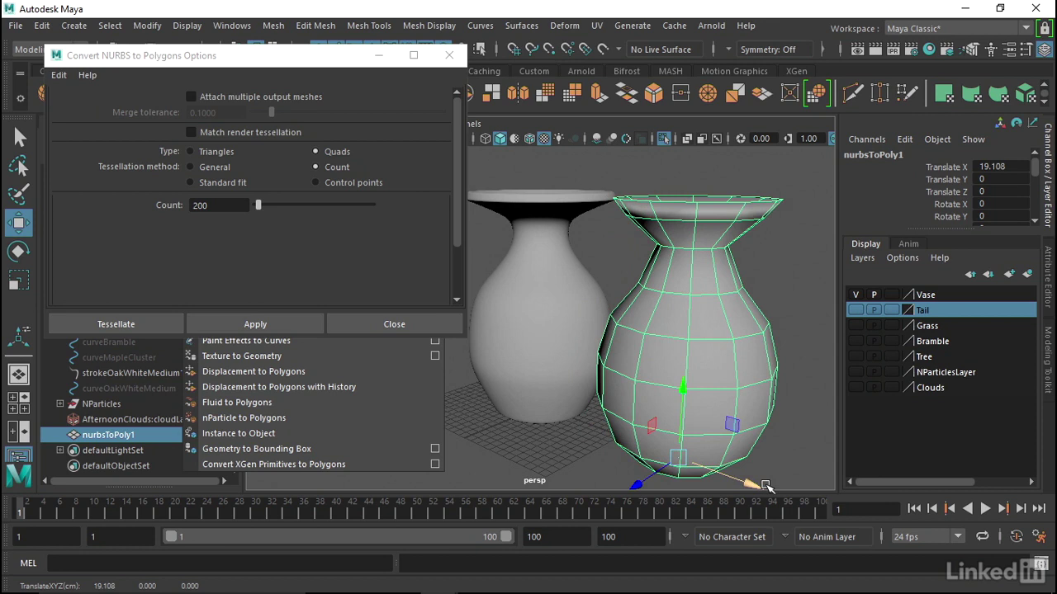
Replace the low-count mesh with an 8000-count conversion of the NURBS vase, moved about 18.5 units along X.
{"action": "key", "text": "Delete"}
{"action": "left_click", "coordinate": [591, 328]}
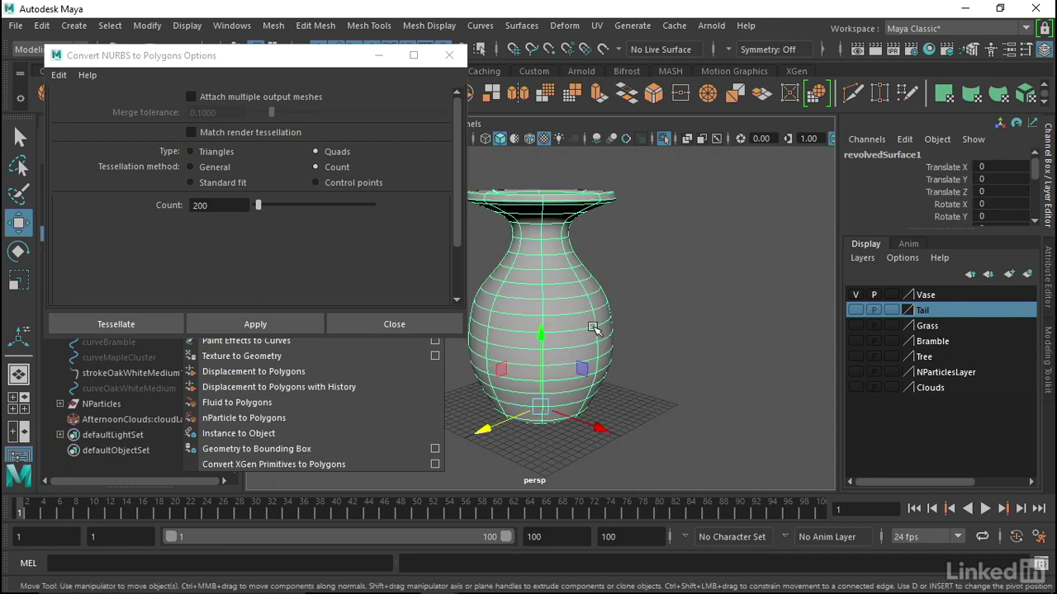
{"action": "double_click", "coordinate": [216, 204]}
{"action": "type", "text": "8000"}
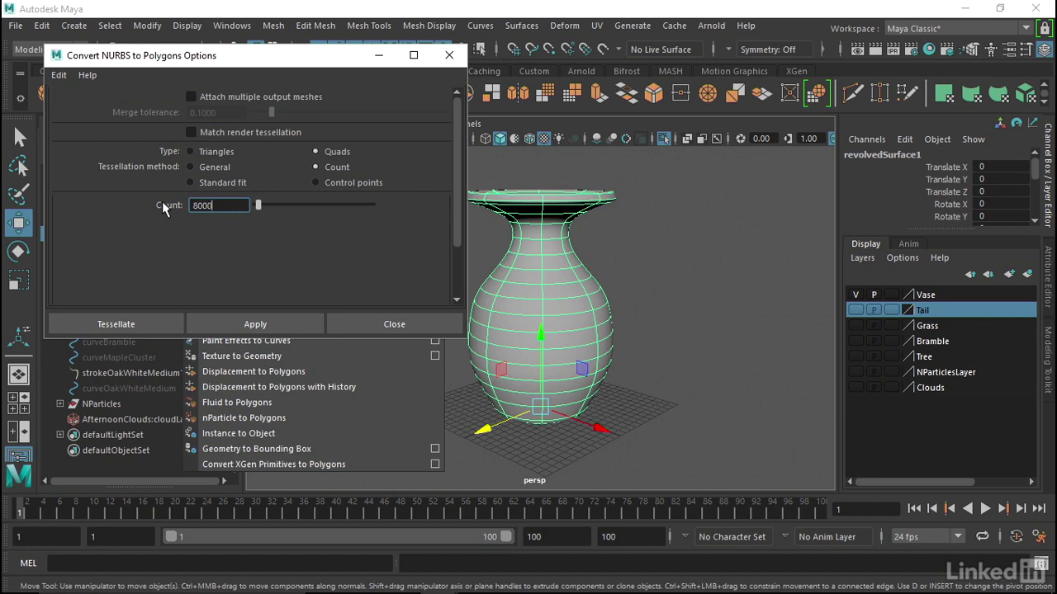
{"action": "left_click", "coordinate": [251, 323]}
{"action": "left_click_drag", "start_coordinate": [607, 430], "coordinate": [751, 479]}
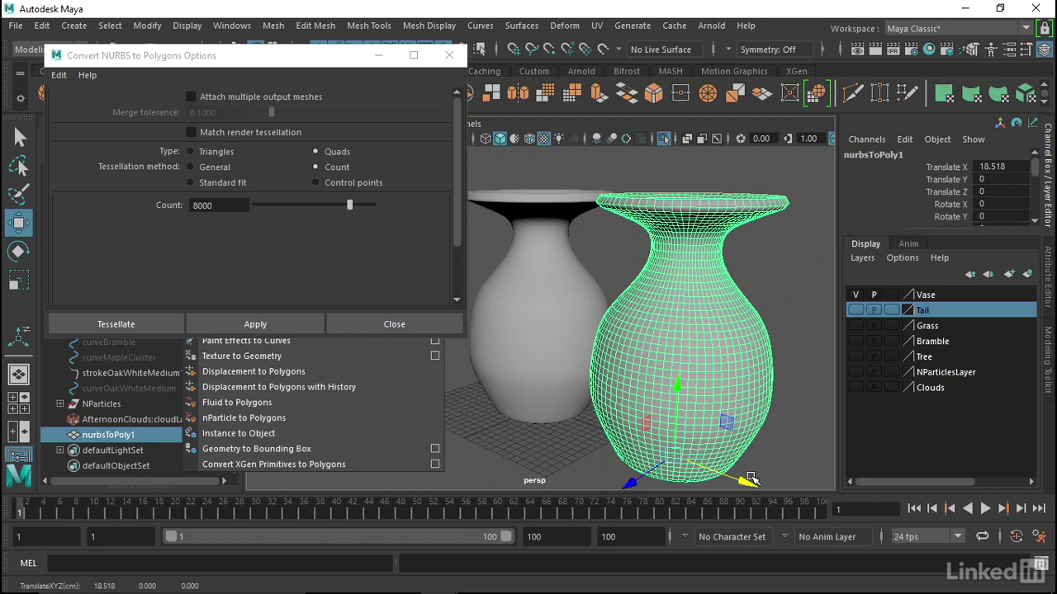
Replace the dense mesh with a Control points conversion of the vase, moved about 13.9 units in X and -14.6 in Z.
{"action": "key", "text": "Delete"}
{"action": "left_click", "coordinate": [583, 325]}
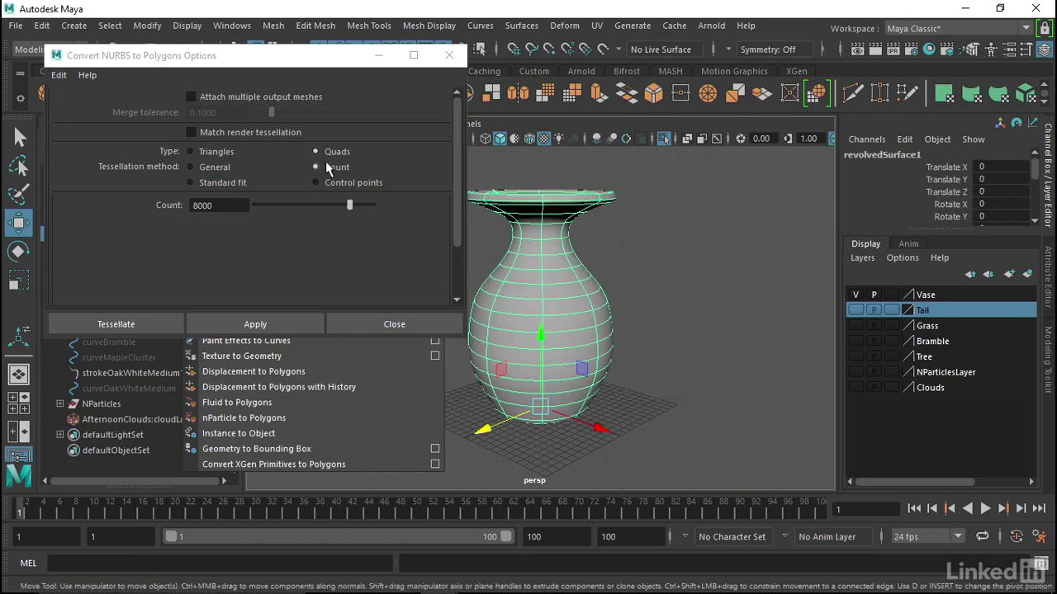
{"action": "left_click", "coordinate": [340, 185]}
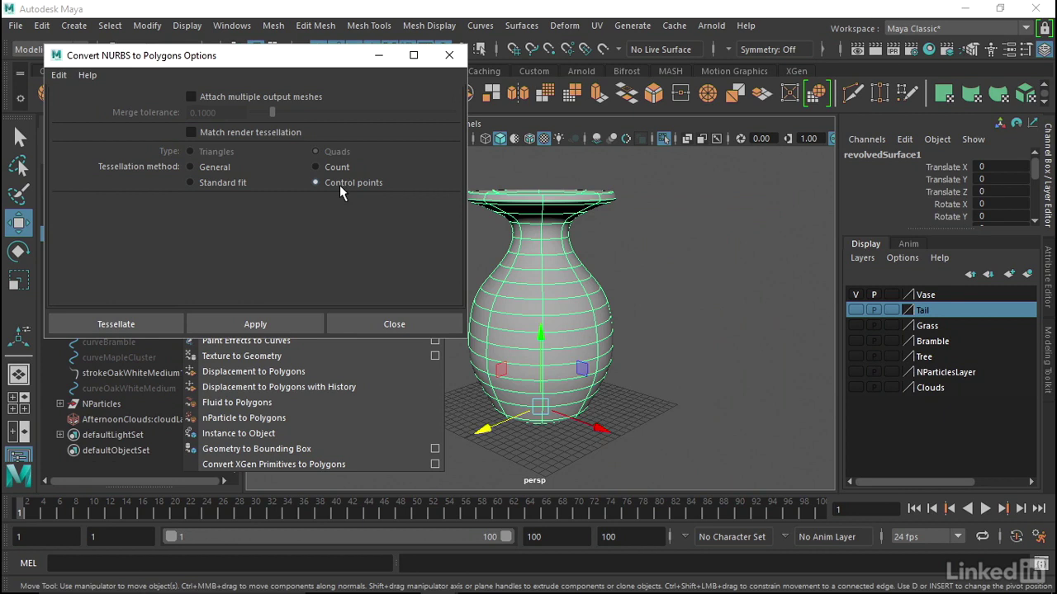
{"action": "left_click", "coordinate": [284, 323]}
{"action": "left_click_drag", "start_coordinate": [599, 427], "coordinate": [701, 468]}
{"action": "left_click_drag", "start_coordinate": [605, 456], "coordinate": [691, 439]}
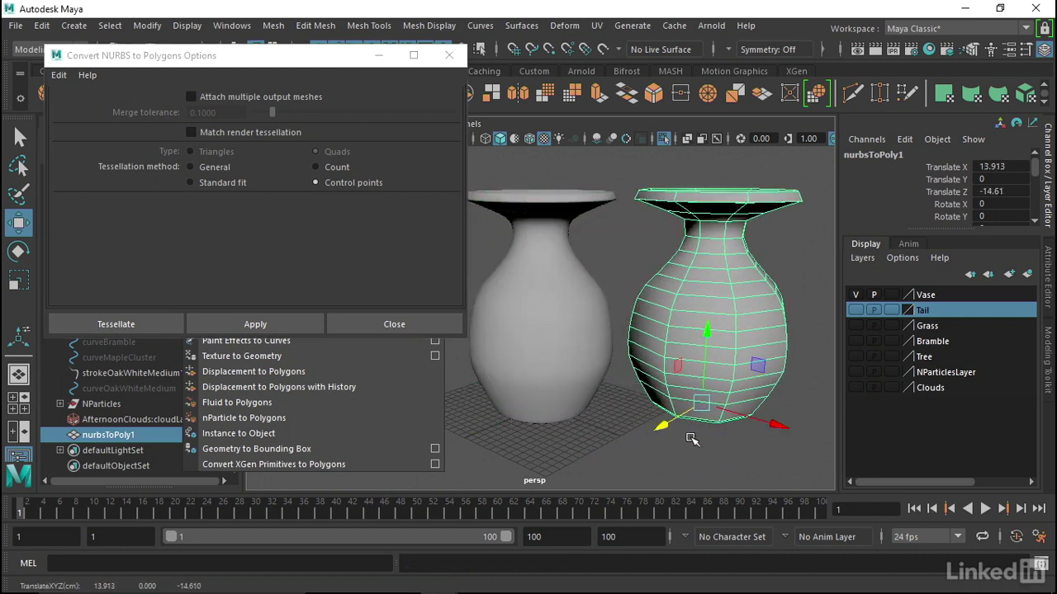
Preview the converted vase in smooth display, return it to normal display, and apply Smooth with 2 divisions.
{"action": "key", "text": "3"}
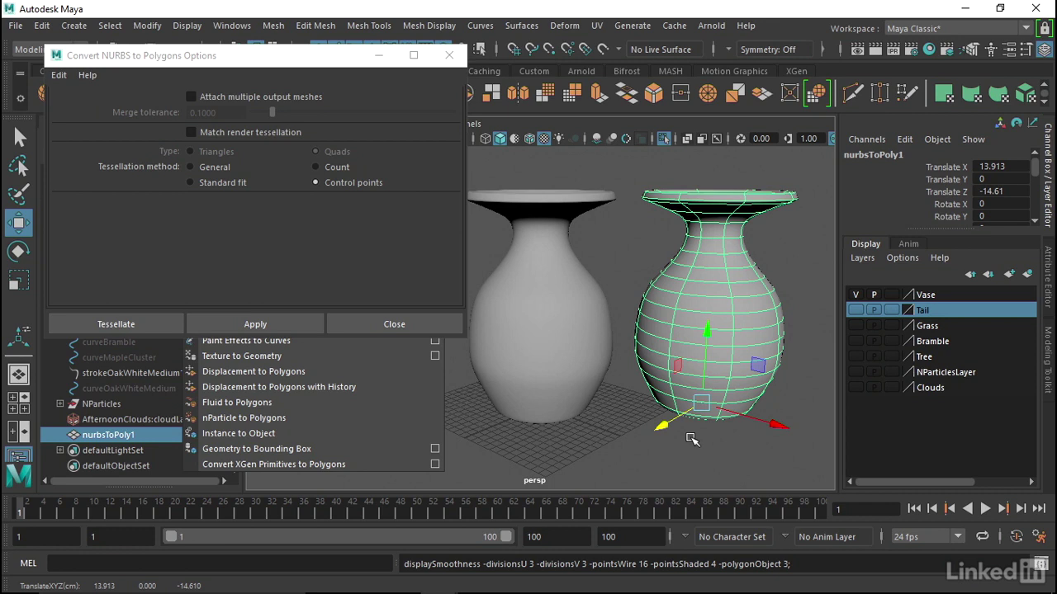
{"action": "key", "text": "1"}
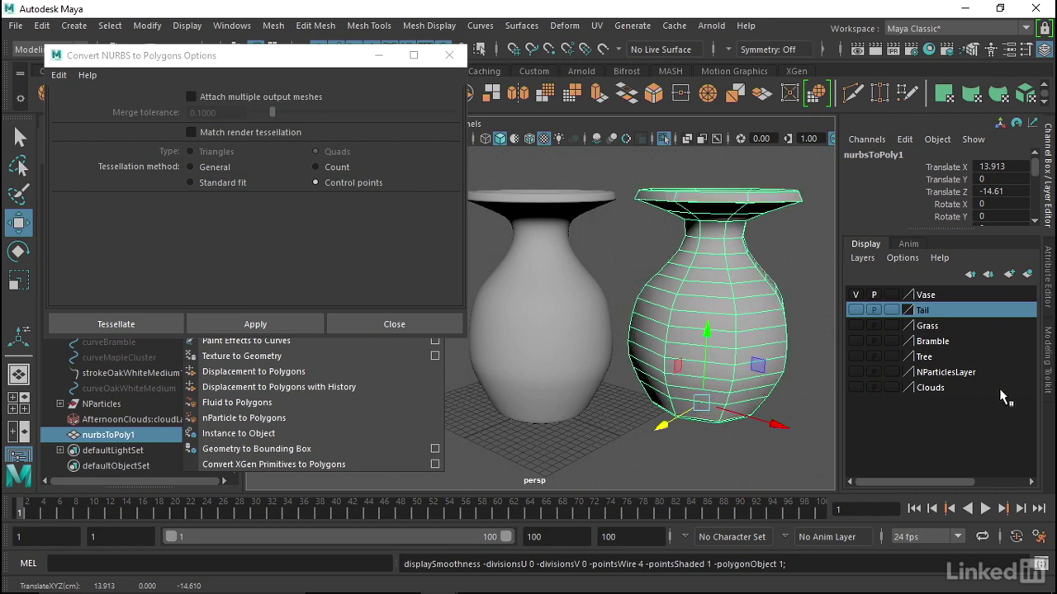
{"action": "left_click", "coordinate": [1049, 379]}
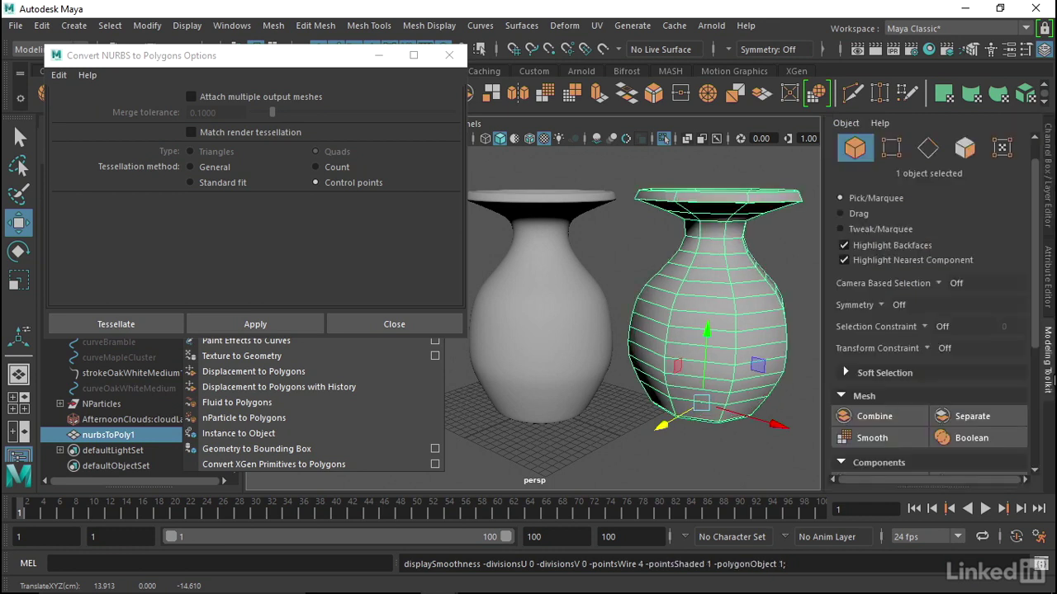
{"action": "left_click", "coordinate": [898, 440]}
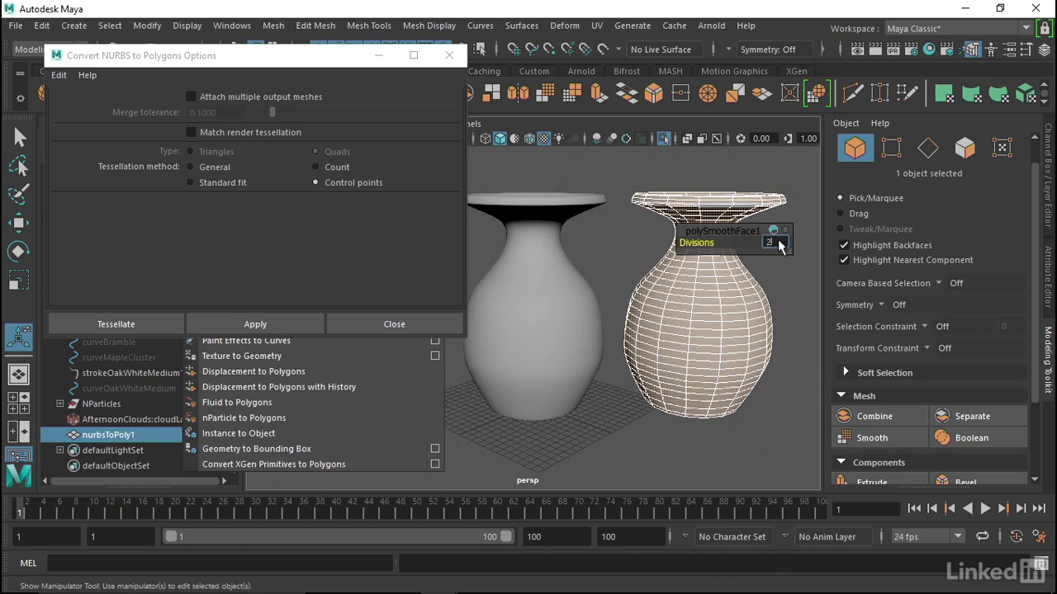
{"action": "left_click", "coordinate": [753, 178]}
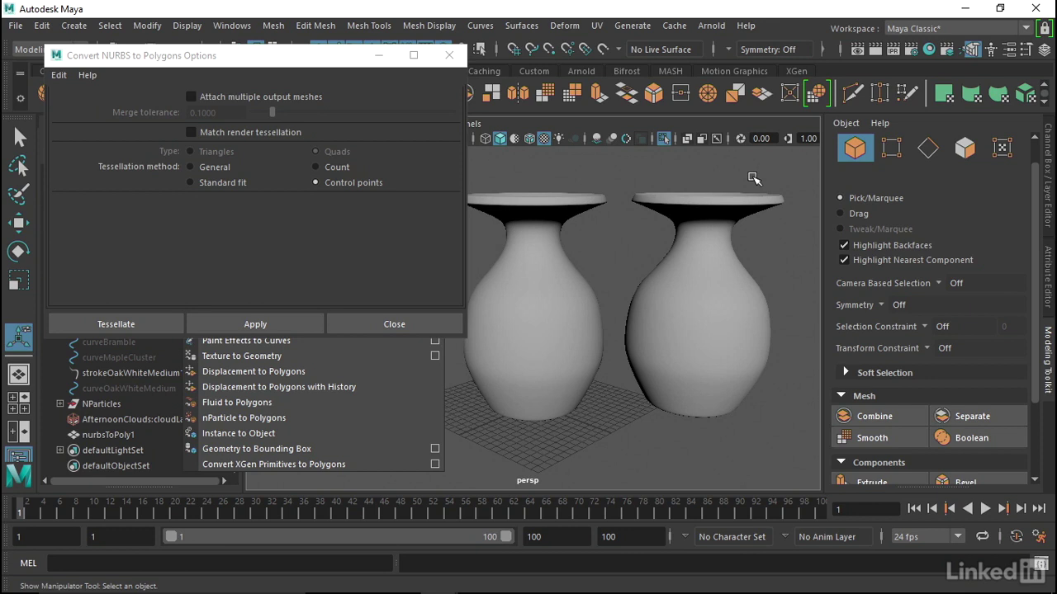
Delete the smoothed vase mesh, and switch the visible display layer from Vase to Tail with the conversion options closed.
{"action": "left_click", "coordinate": [683, 310]}
{"action": "key", "text": "Delete"}
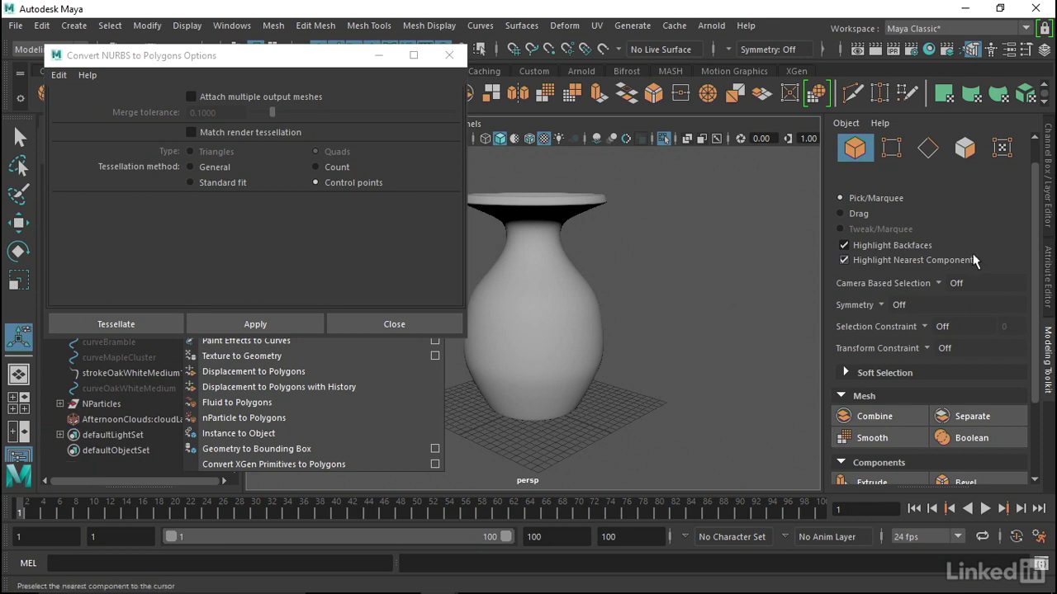
{"action": "left_click", "coordinate": [1049, 178]}
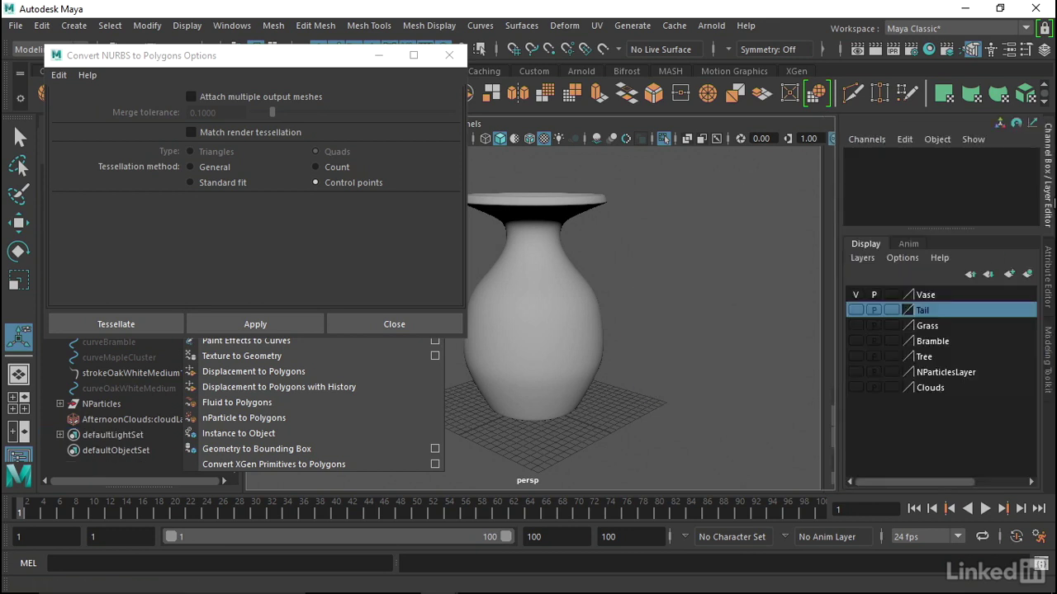
{"action": "left_click", "coordinate": [854, 295]}
{"action": "left_click", "coordinate": [855, 310]}
{"action": "left_click_drag", "start_coordinate": [615, 300], "coordinate": [650, 309], "text": "alt"}
{"action": "left_click", "coordinate": [449, 55]}
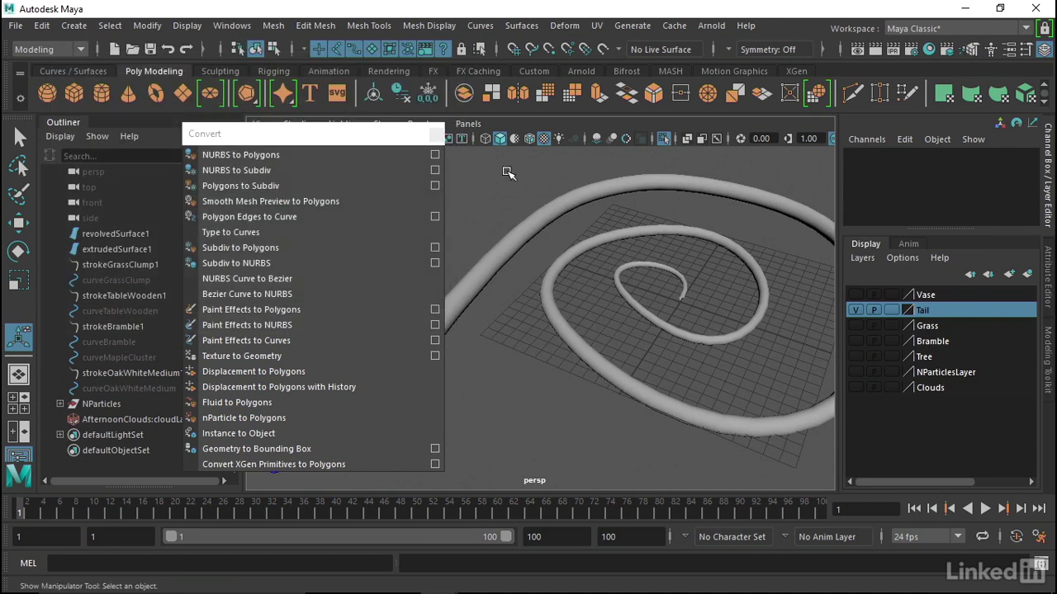
Select the extruded tail surface and open the NURBS to Polygons conversion options for it.
{"action": "left_click_drag", "start_coordinate": [335, 125], "coordinate": [234, 125]}
{"action": "left_click_drag", "start_coordinate": [566, 295], "coordinate": [535, 263], "text": "alt"}
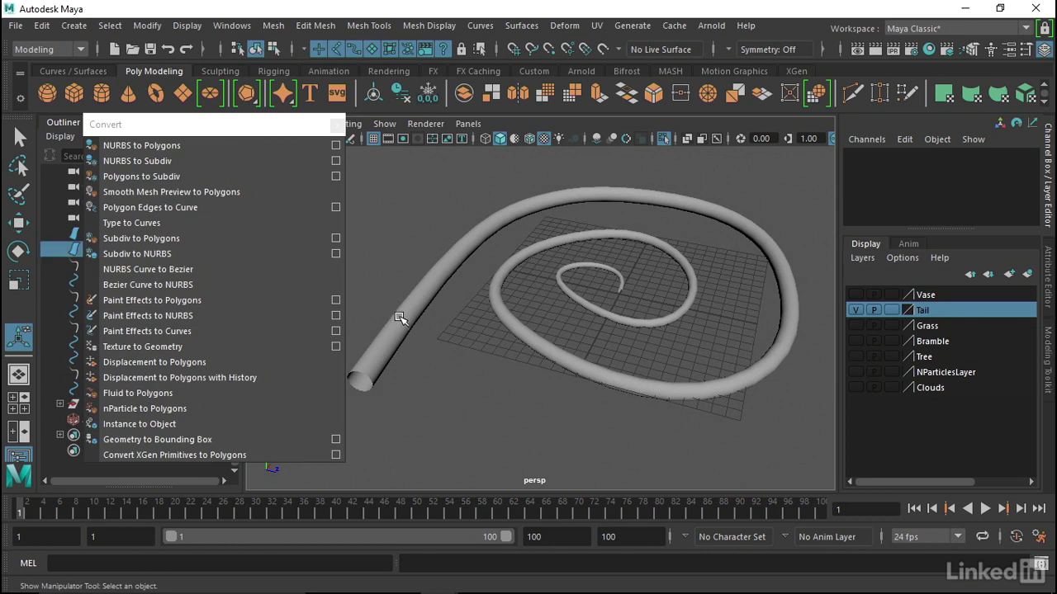
{"action": "left_click", "coordinate": [402, 320]}
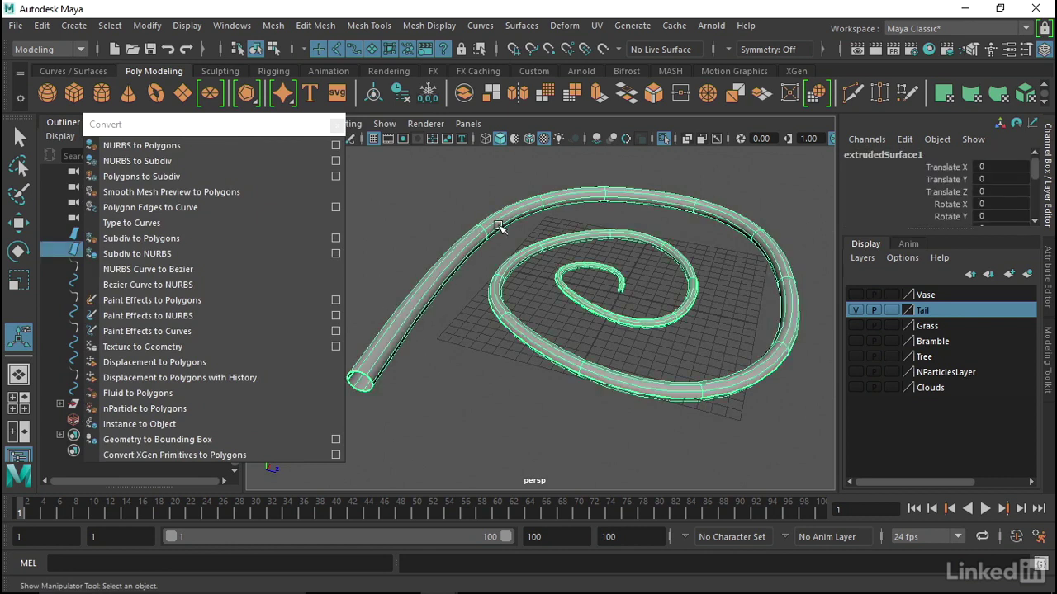
{"action": "left_click", "coordinate": [337, 146]}
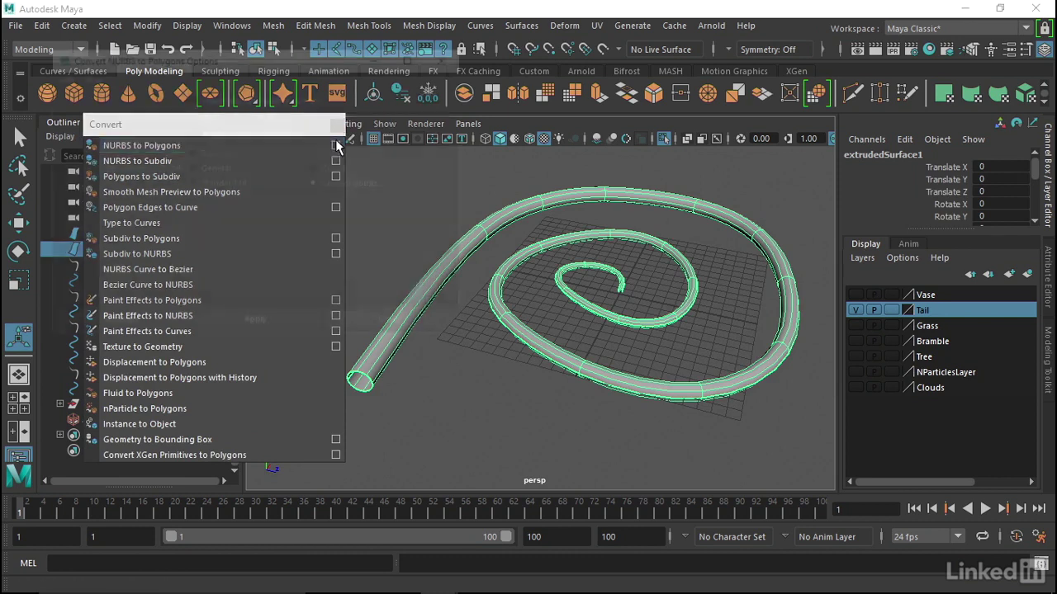
{"action": "left_click", "coordinate": [337, 146]}
Convert the tail to quads using the Count method with a count of 200, and move the mesh about -37 units along Z.
{"action": "left_click", "coordinate": [298, 161]}
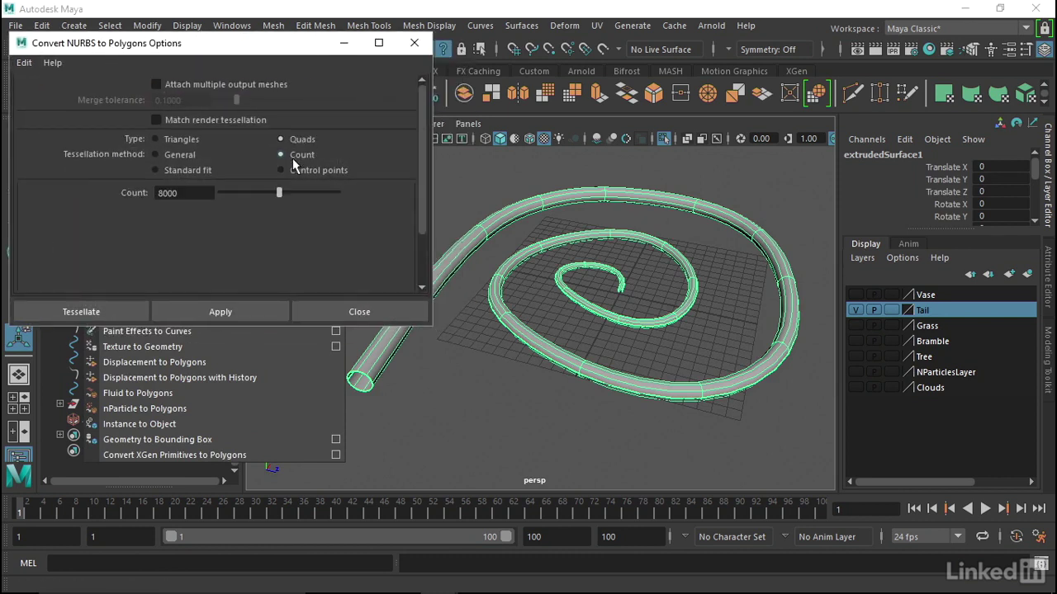
{"action": "double_click", "coordinate": [169, 195]}
{"action": "type", "text": "200"}
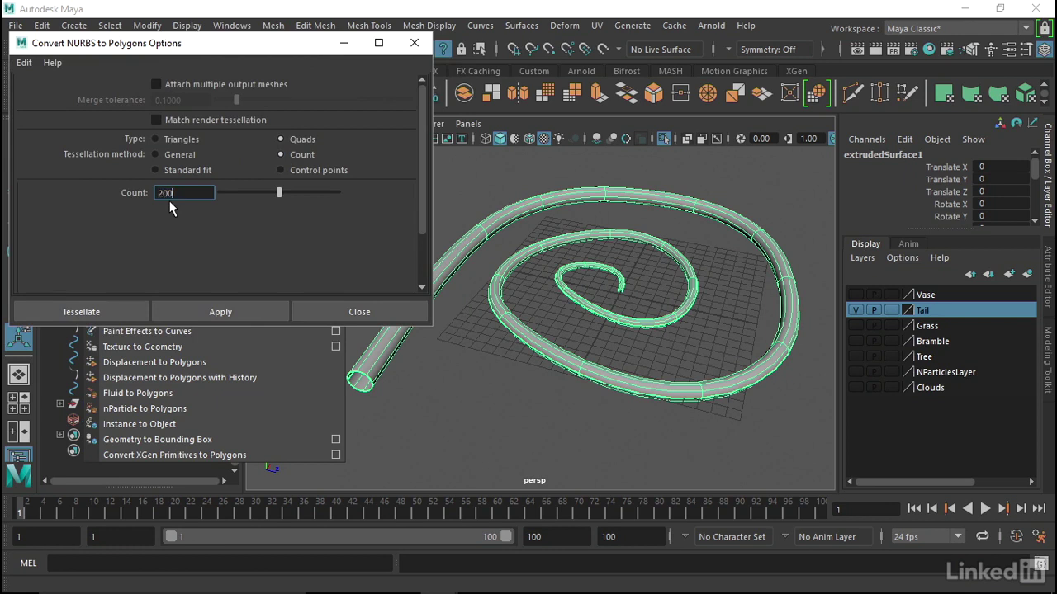
{"action": "left_click", "coordinate": [265, 310]}
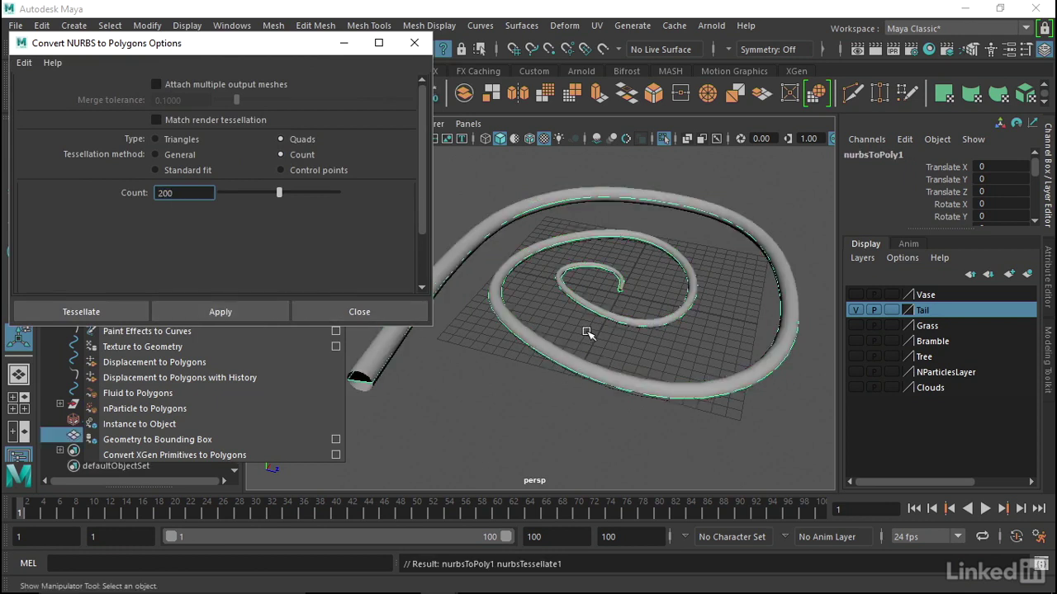
{"action": "left_click_drag", "start_coordinate": [584, 325], "coordinate": [613, 290], "text": "alt"}
{"action": "key", "text": "w"}
{"action": "left_click_drag", "start_coordinate": [704, 341], "coordinate": [526, 206]}
{"action": "middle_click_drag", "start_coordinate": [526, 205], "coordinate": [644, 224], "text": "alt"}
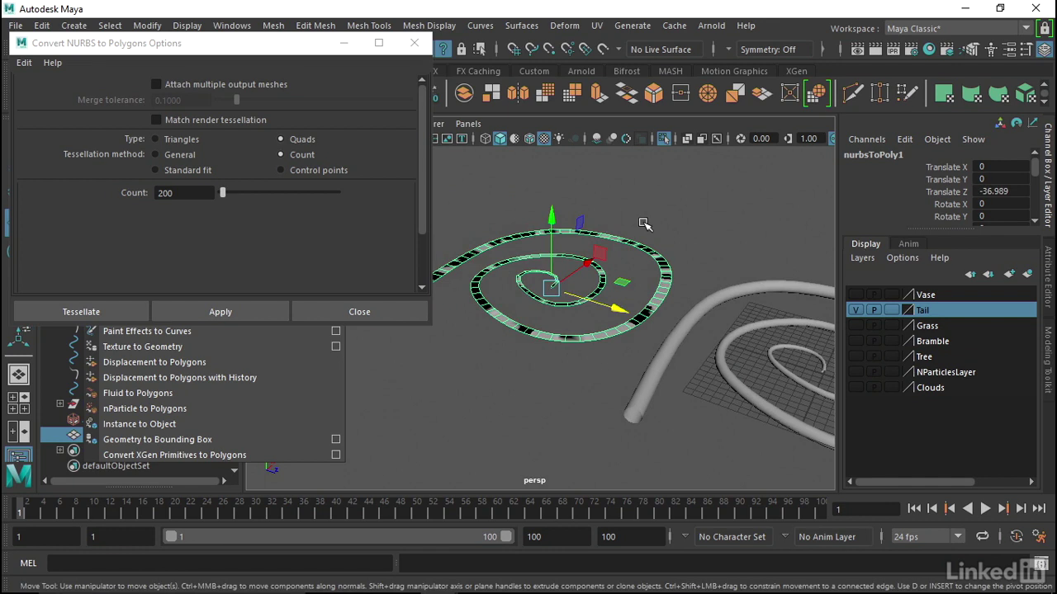
Replace the low-count tail mesh with an 8000-count conversion of the tail surface, moved about -34.6 units along Z for inspection.
{"action": "key", "text": "Delete"}
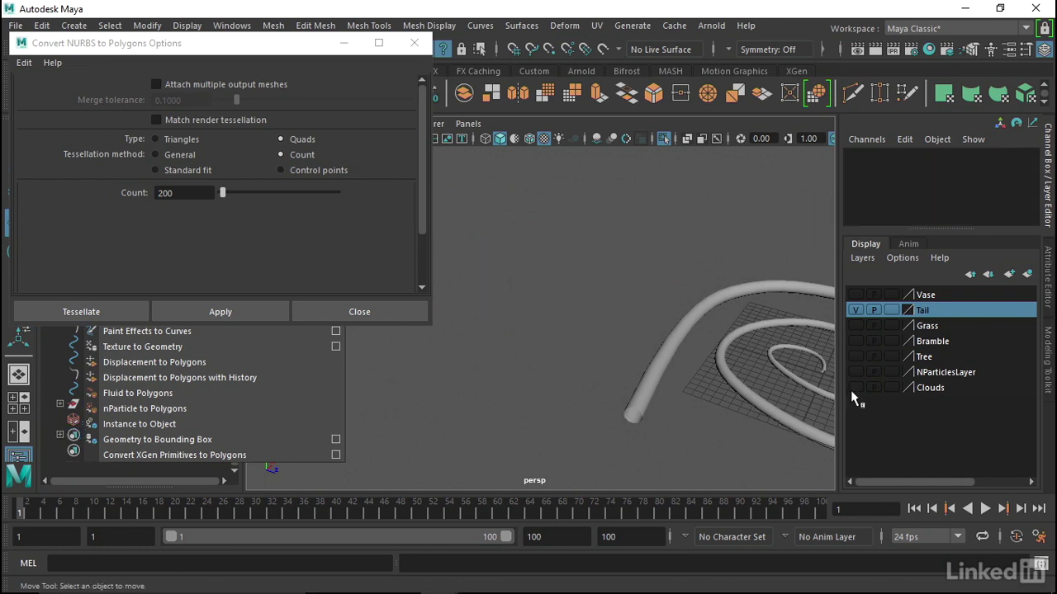
{"action": "left_click", "coordinate": [703, 316]}
{"action": "double_click", "coordinate": [177, 193]}
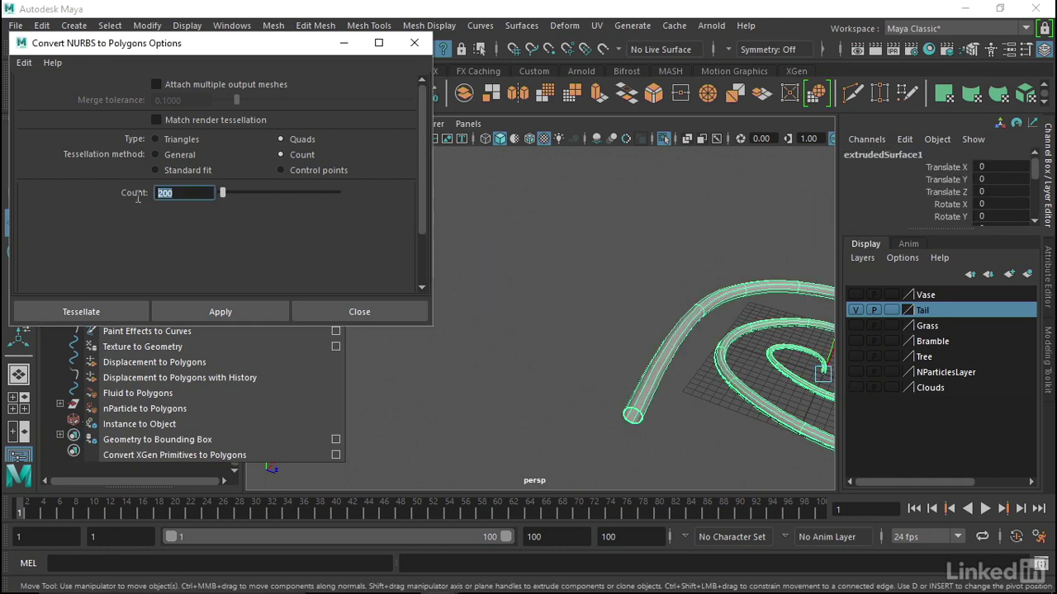
{"action": "type", "text": "8000"}
{"action": "left_click", "coordinate": [247, 310]}
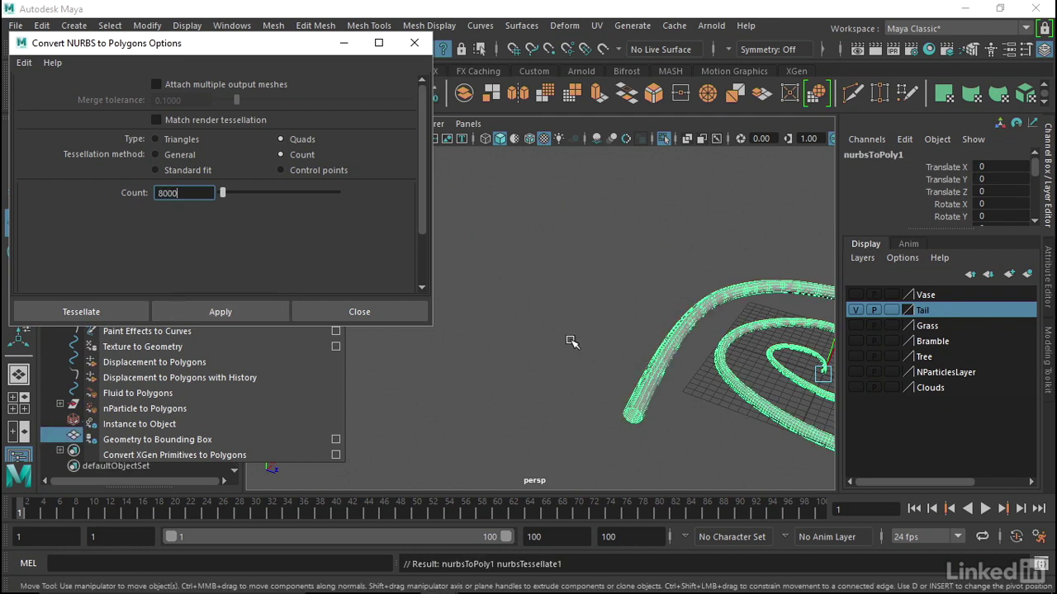
{"action": "key", "text": "f"}
{"action": "left_click_drag", "start_coordinate": [718, 381], "coordinate": [928, 386]}
{"action": "scroll", "coordinate": [718, 397], "scroll_direction": "up", "scroll_amount": 3}
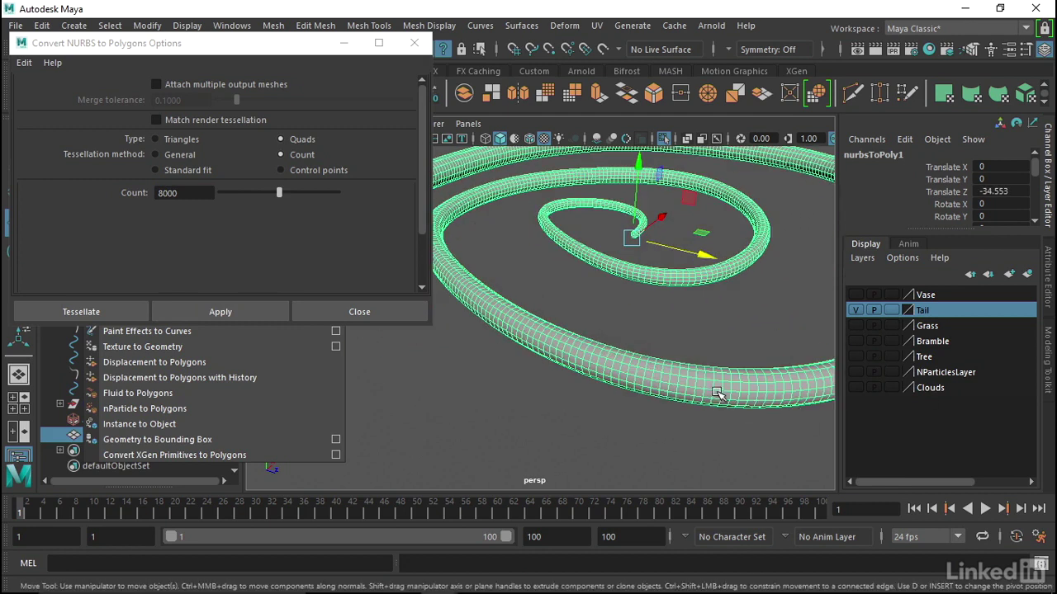
{"action": "scroll", "coordinate": [656, 317], "scroll_direction": "down", "scroll_amount": 5}
{"action": "scroll", "coordinate": [656, 317], "scroll_direction": "down", "scroll_amount": 4}
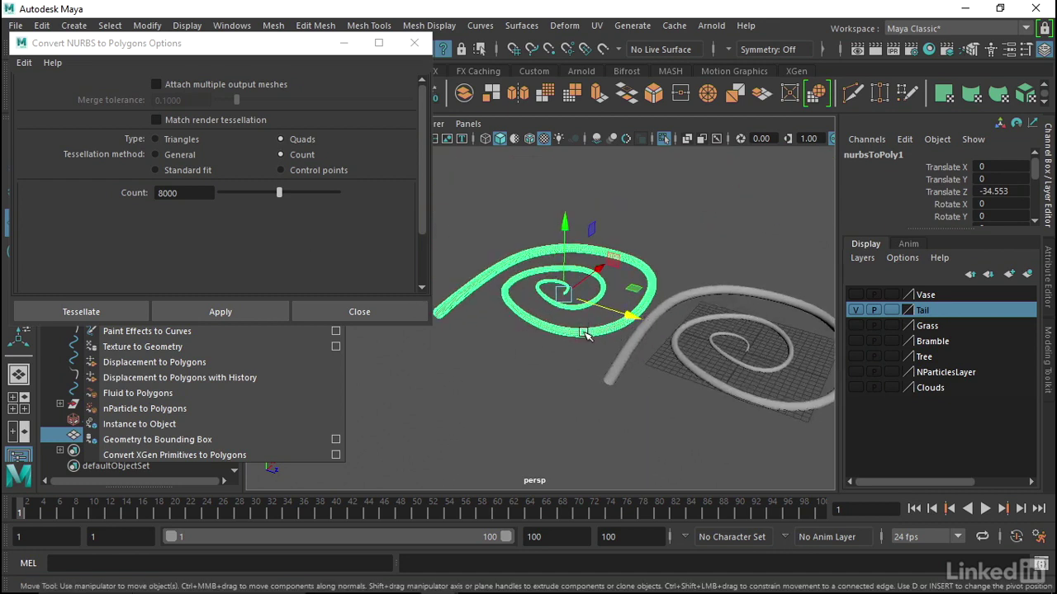
Replace the 8000-count tail mesh with a new conversion of the extruded tail surface using the Control points tessellation method.
{"action": "key", "text": "Delete"}
{"action": "left_click", "coordinate": [325, 166]}
{"action": "left_click", "coordinate": [326, 167]}
{"action": "left_click", "coordinate": [638, 328]}
{"action": "scroll", "coordinate": [656, 338], "scroll_direction": "up", "scroll_amount": 8}
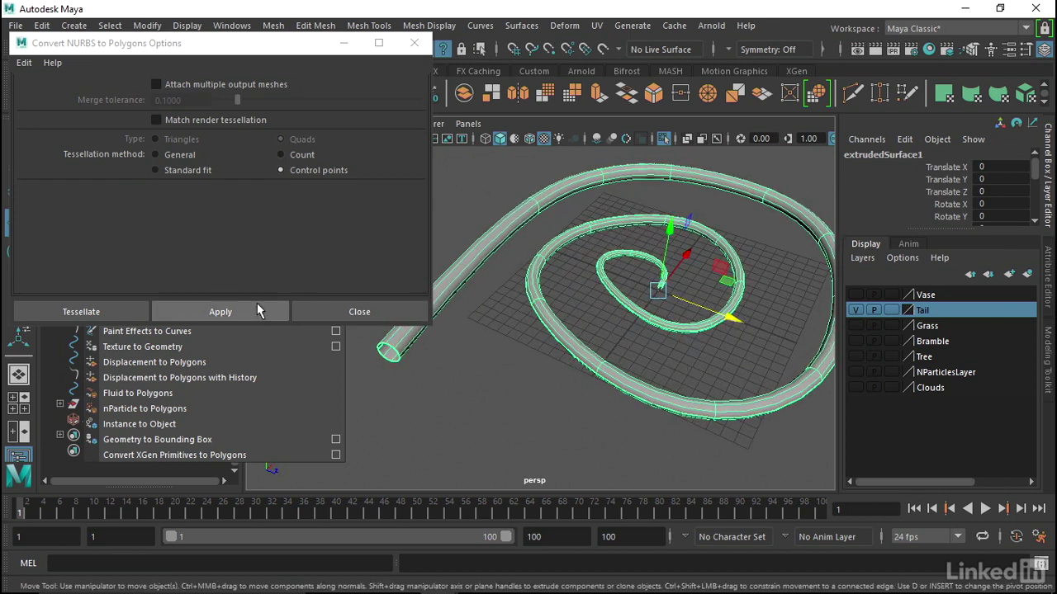
{"action": "left_click", "coordinate": [220, 312]}
Move the control-points mesh about -35.8 units along Z, close the conversion options, and preview the mesh smoothed.
{"action": "left_click_drag", "start_coordinate": [727, 322], "coordinate": [433, 255]}
{"action": "middle_click_drag", "start_coordinate": [588, 322], "coordinate": [651, 352], "text": "alt"}
{"action": "left_click_drag", "start_coordinate": [651, 352], "coordinate": [764, 351], "text": "alt"}
{"action": "middle_click_drag", "start_coordinate": [643, 348], "coordinate": [780, 405], "text": "alt"}
{"action": "right_click_drag", "start_coordinate": [780, 405], "coordinate": [651, 393], "text": "alt"}
{"action": "left_click", "coordinate": [419, 42]}
{"action": "middle_click_drag", "start_coordinate": [624, 367], "coordinate": [557, 353], "text": "alt"}
{"action": "left_click_drag", "start_coordinate": [566, 281], "coordinate": [542, 279]}
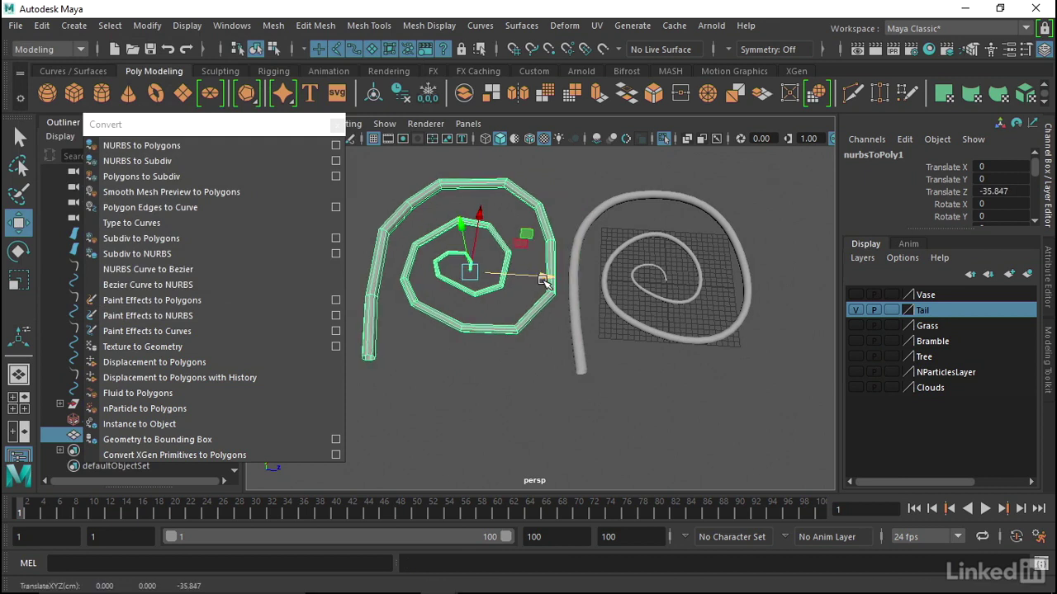
{"action": "key", "text": "3"}
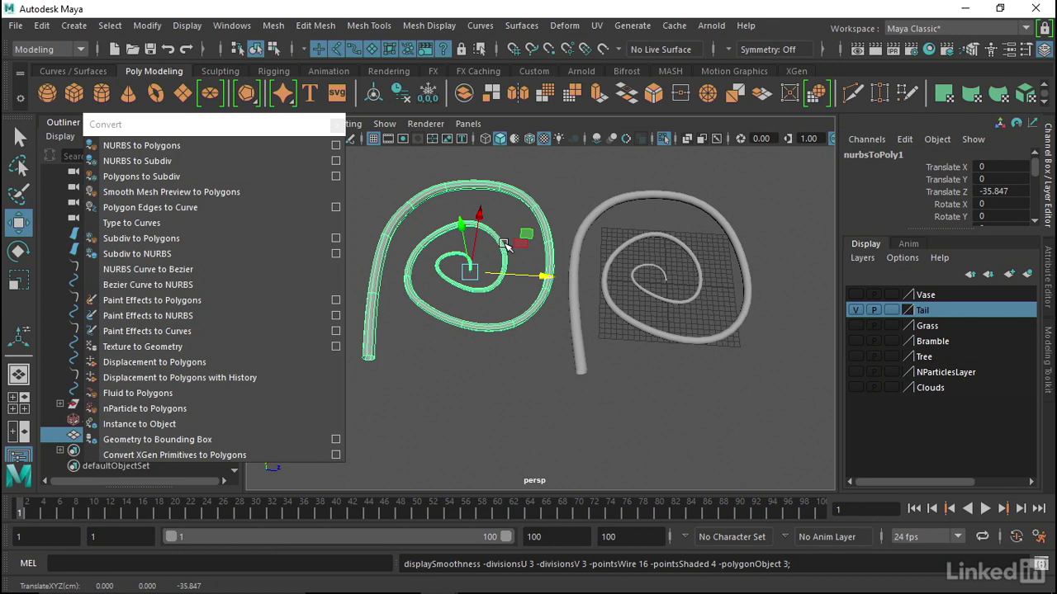
Delete the smoothed tail mesh and switch the visible display layer from Tail to Grass for a close look at the blades.
{"action": "key", "text": "Delete"}
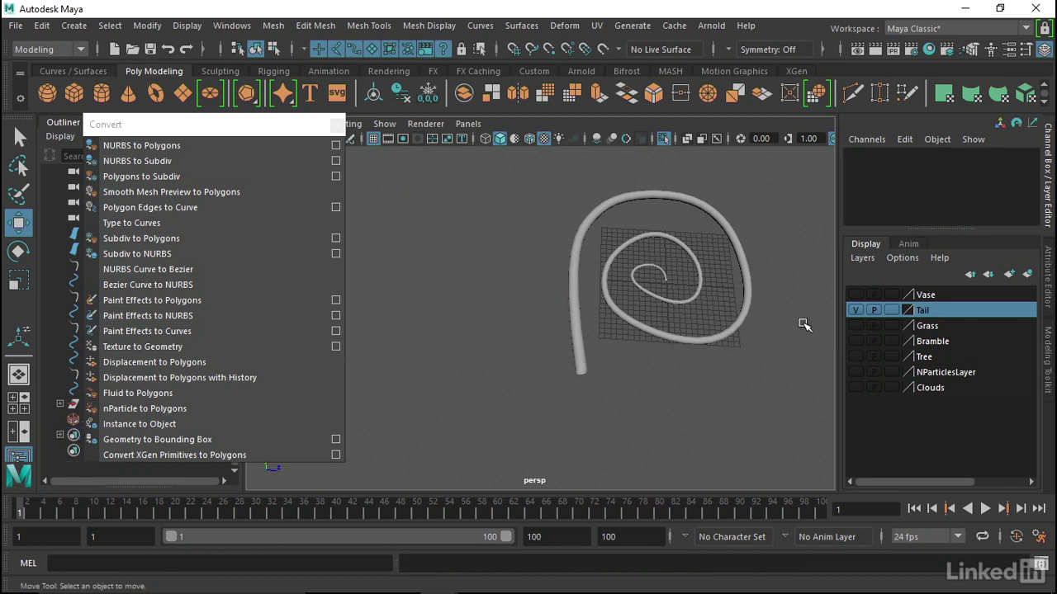
{"action": "left_click", "coordinate": [855, 311]}
{"action": "left_click", "coordinate": [856, 326]}
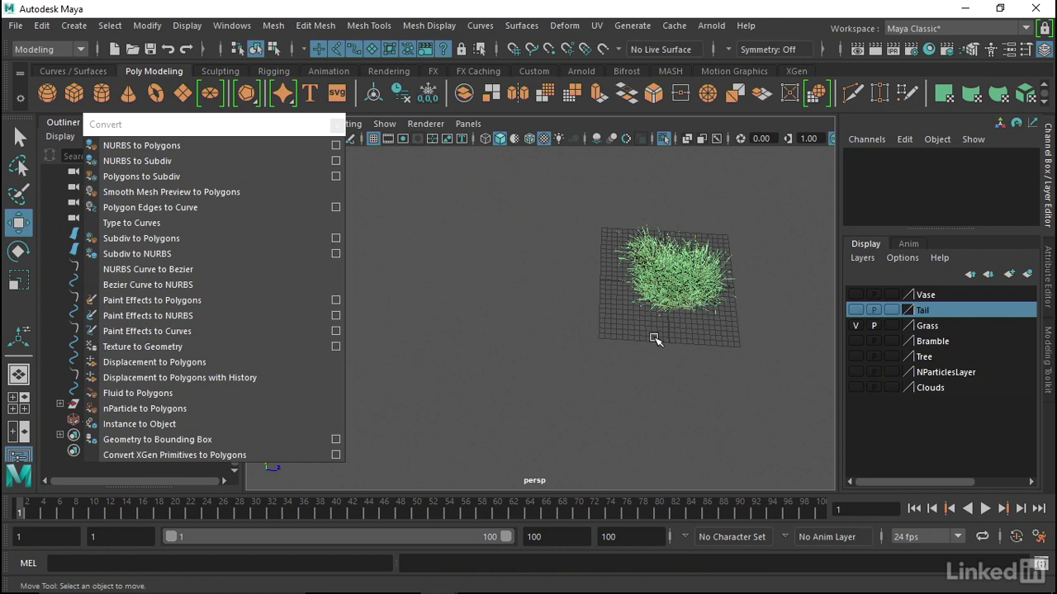
{"action": "left_click_drag", "start_coordinate": [637, 337], "coordinate": [480, 265], "text": "alt"}
{"action": "right_click_drag", "start_coordinate": [480, 265], "coordinate": [629, 347], "text": "alt"}
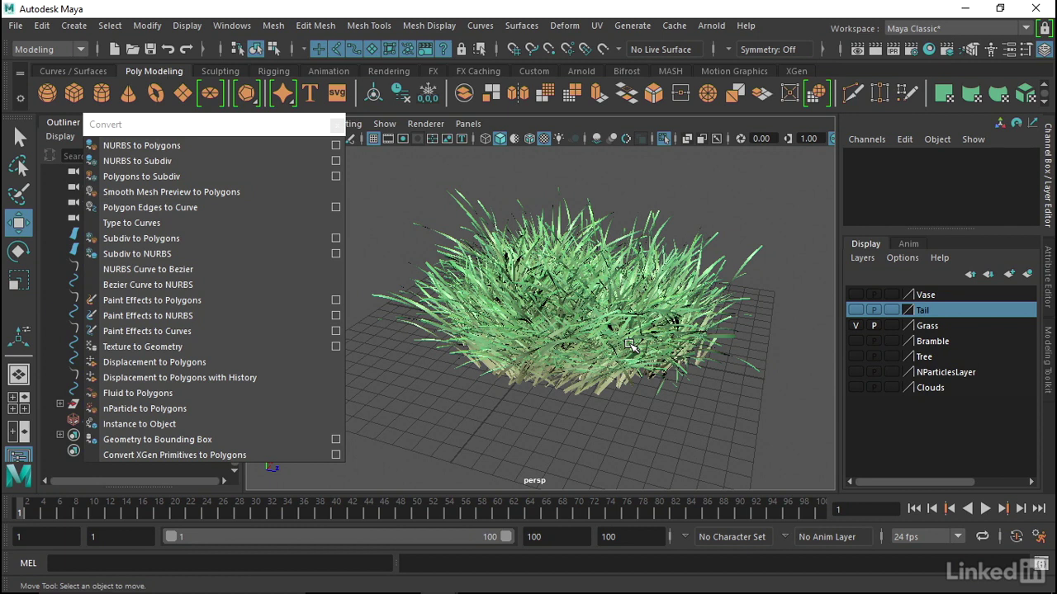
{"action": "right_click_drag", "start_coordinate": [456, 232], "coordinate": [767, 283], "text": "alt"}
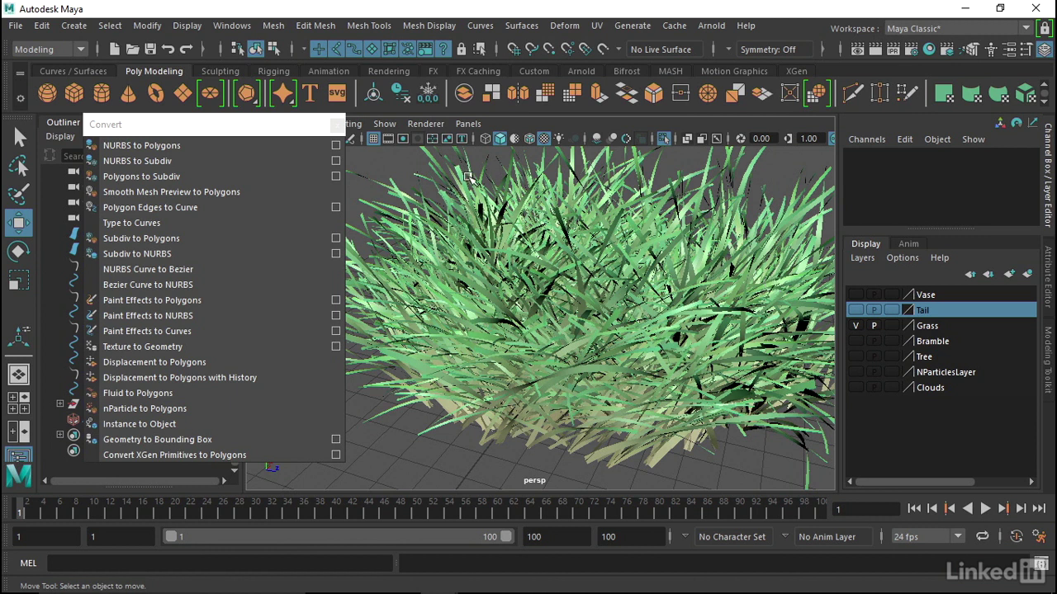
{"action": "scroll", "coordinate": [572, 273], "scroll_direction": "down", "scroll_amount": 5}
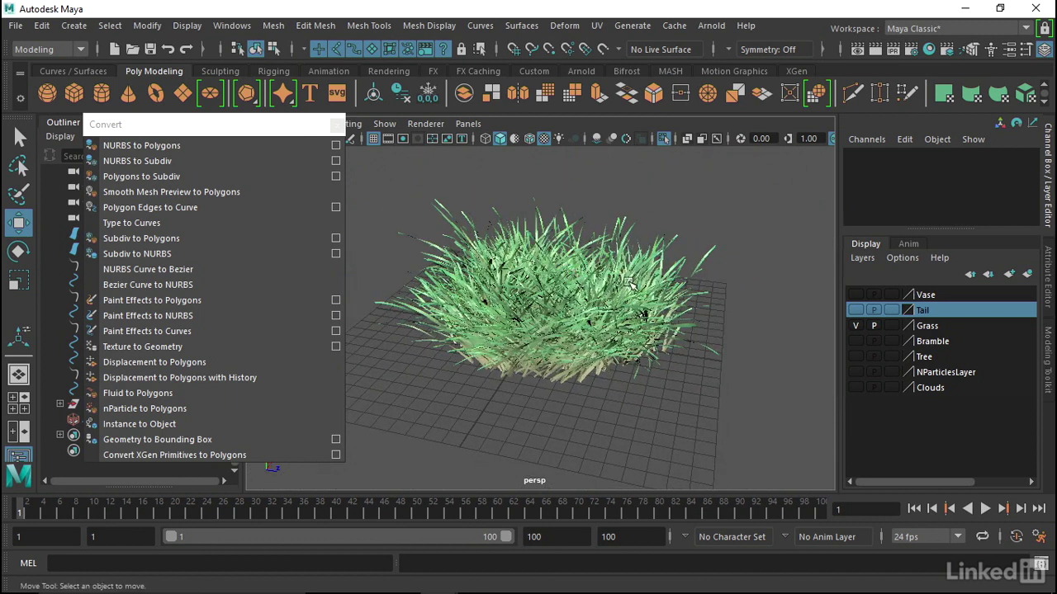
Select the grass clump stroke, open the Paint Effects to Polygons options, and reset them to their defaults.
{"action": "left_click", "coordinate": [573, 276]}
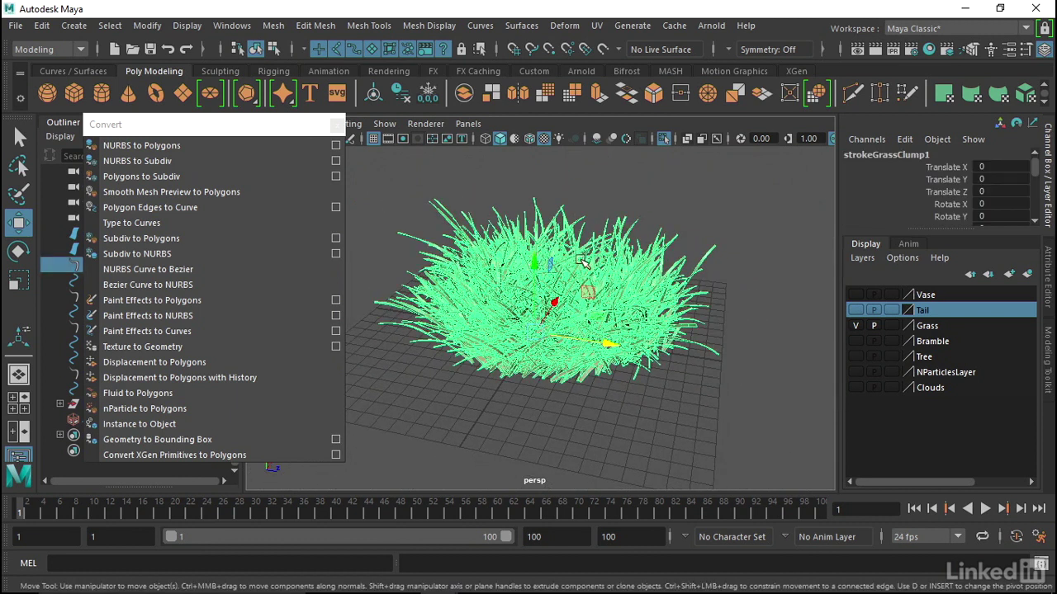
{"action": "right_click", "coordinate": [611, 273]}
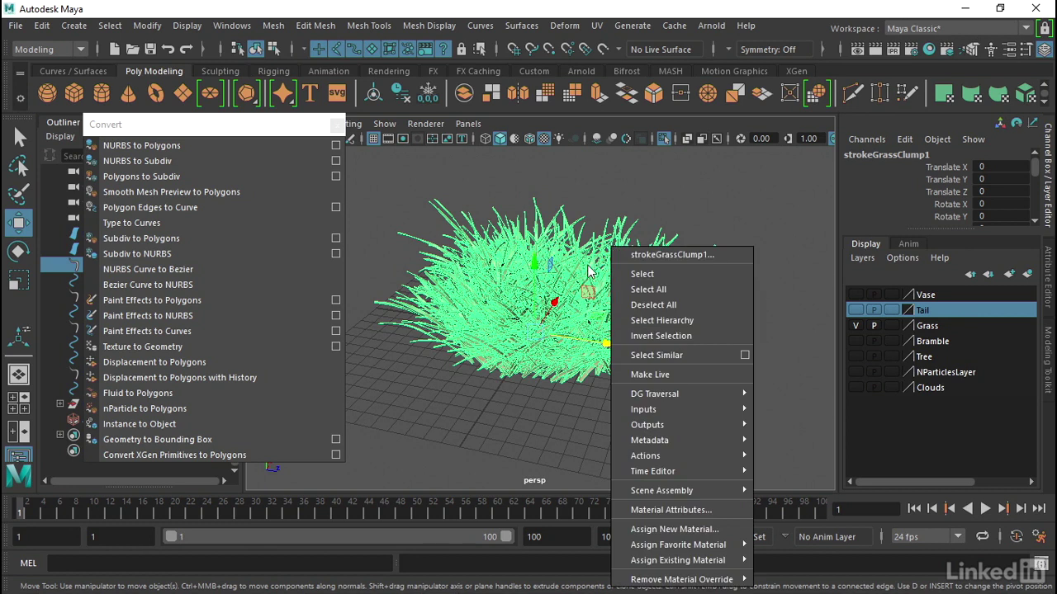
{"action": "left_click", "coordinate": [589, 268]}
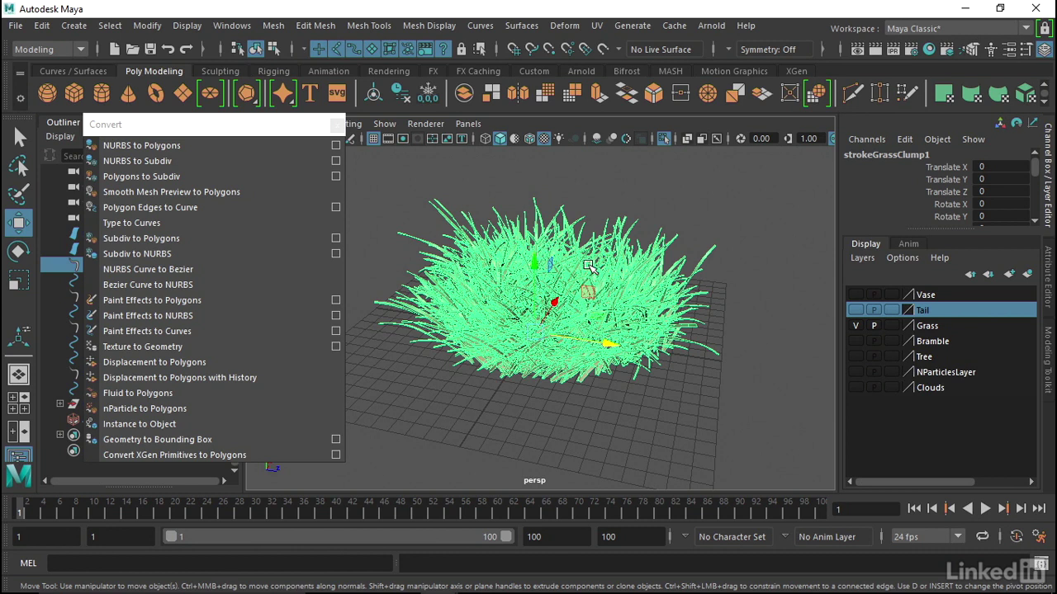
{"action": "left_click", "coordinate": [161, 122]}
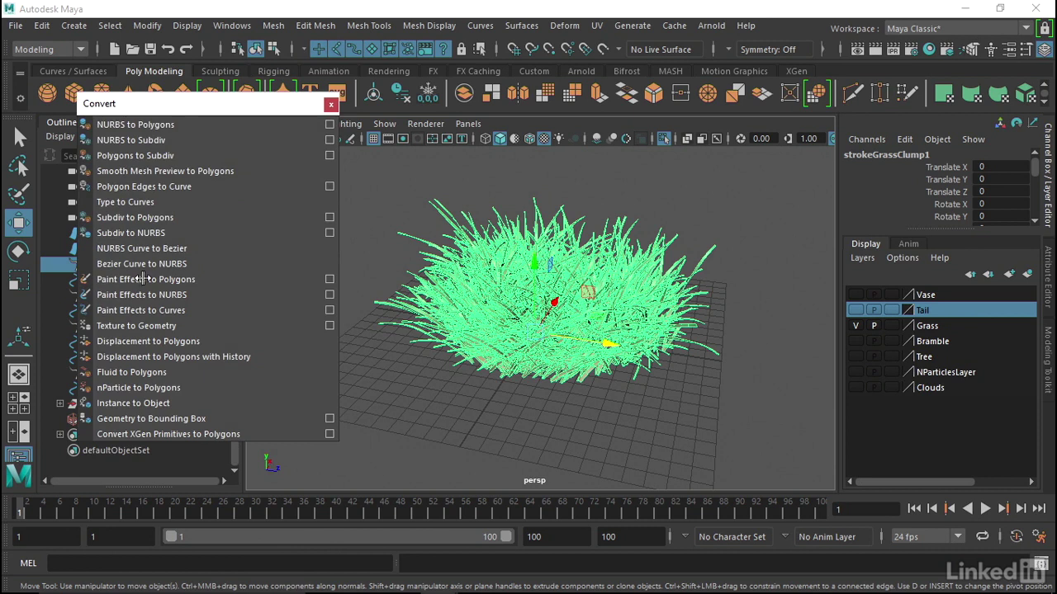
{"action": "left_click", "coordinate": [328, 280]}
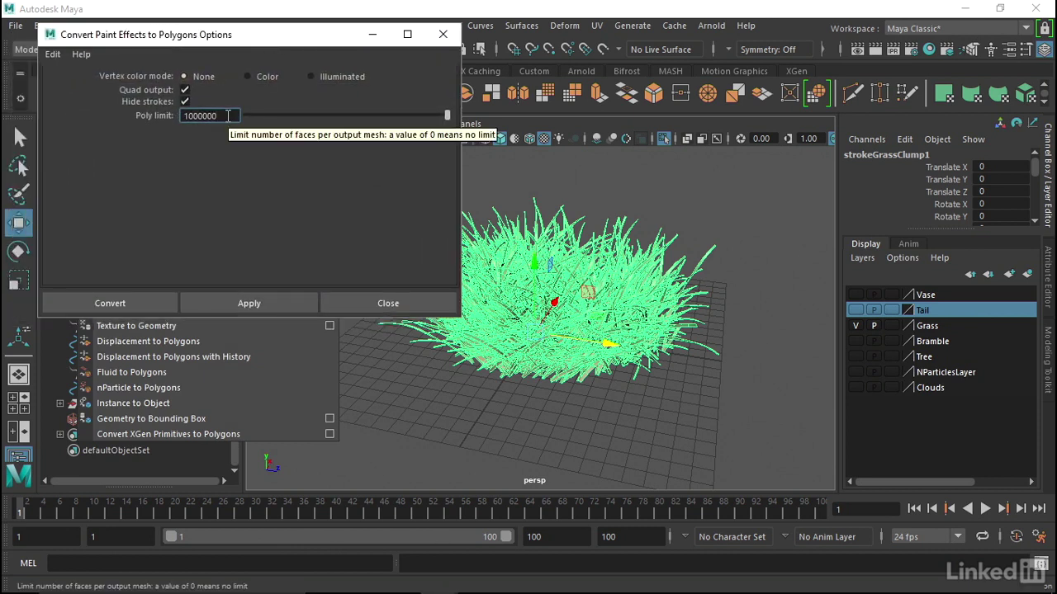
{"action": "left_click", "coordinate": [52, 54]}
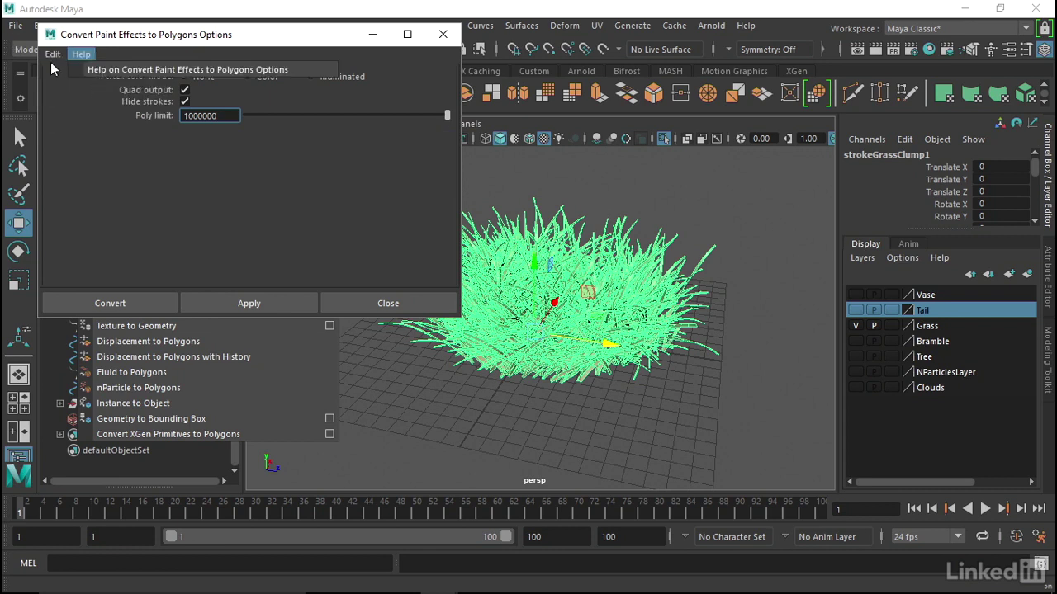
{"action": "left_click", "coordinate": [75, 85]}
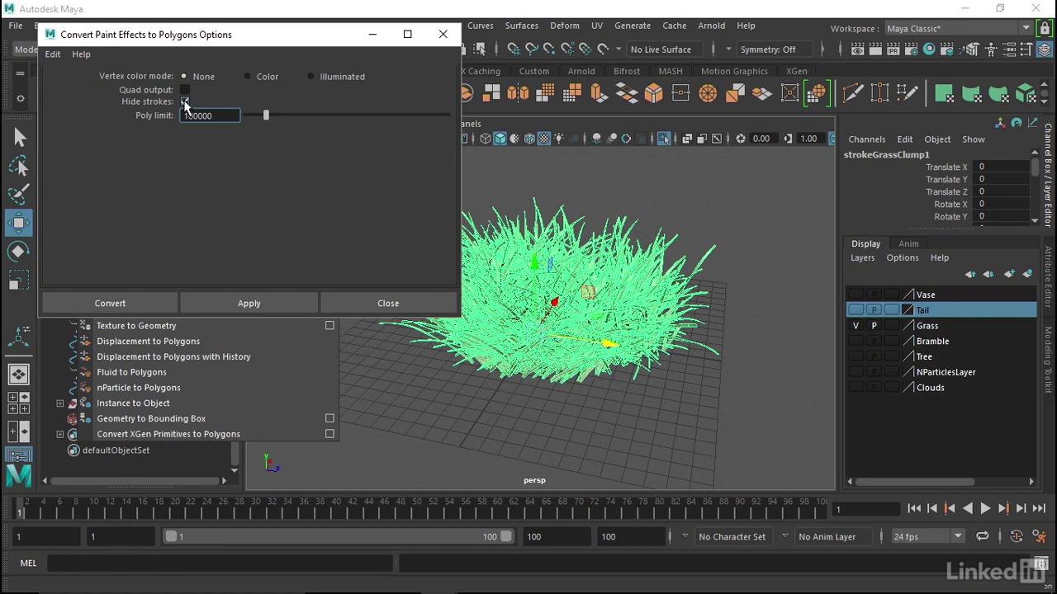
Convert the grass stroke to polygons with Quad output and Hide strokes enabled and a poly limit of 100000.
{"action": "left_click_drag", "start_coordinate": [253, 37], "coordinate": [192, 31]}
{"action": "left_click", "coordinate": [208, 297]}
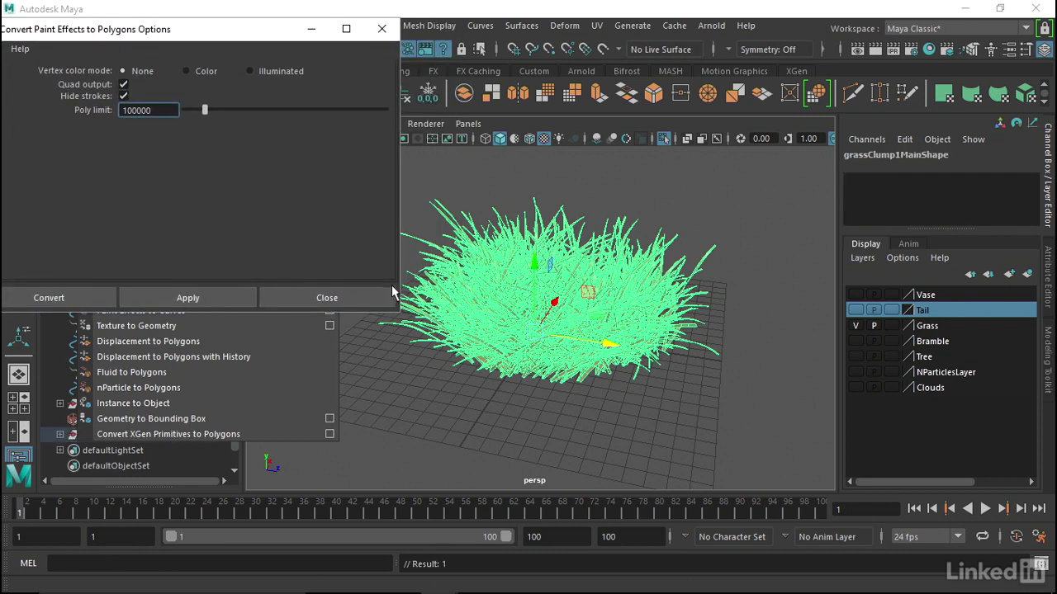
{"action": "left_click_drag", "start_coordinate": [441, 300], "coordinate": [517, 335], "text": "alt"}
{"action": "scroll", "coordinate": [517, 335], "scroll_direction": "up", "scroll_amount": 5}
{"action": "left_click_drag", "start_coordinate": [636, 257], "coordinate": [586, 245], "text": "alt"}
Examine the converted grass by selecting a few blade-tip vertices with soft selection, and return to object mode.
{"action": "right_click_drag", "start_coordinate": [586, 245], "coordinate": [528, 128]}
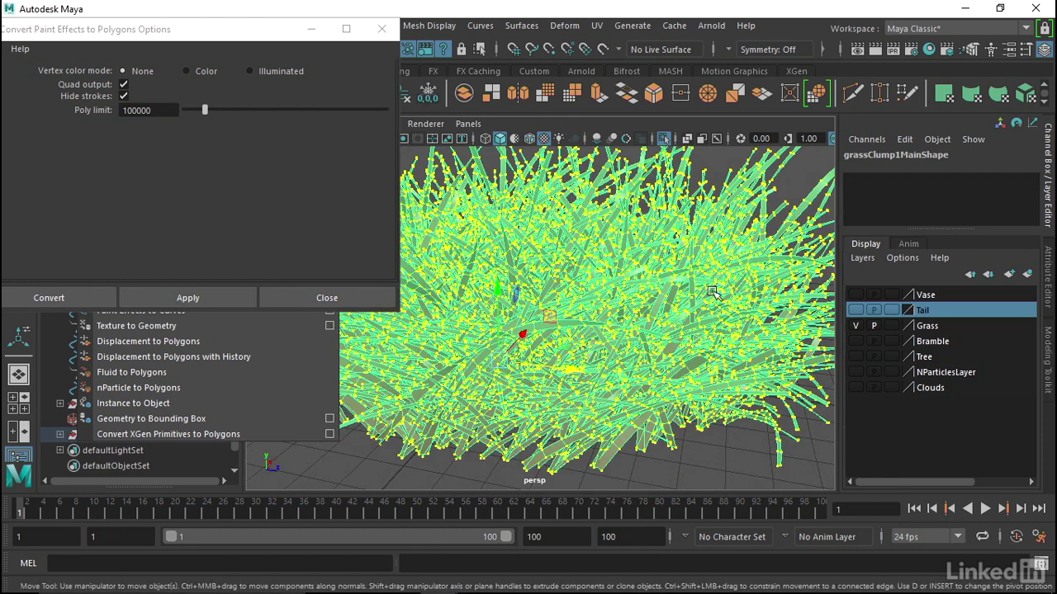
{"action": "left_click_drag", "start_coordinate": [591, 158], "coordinate": [615, 175]}
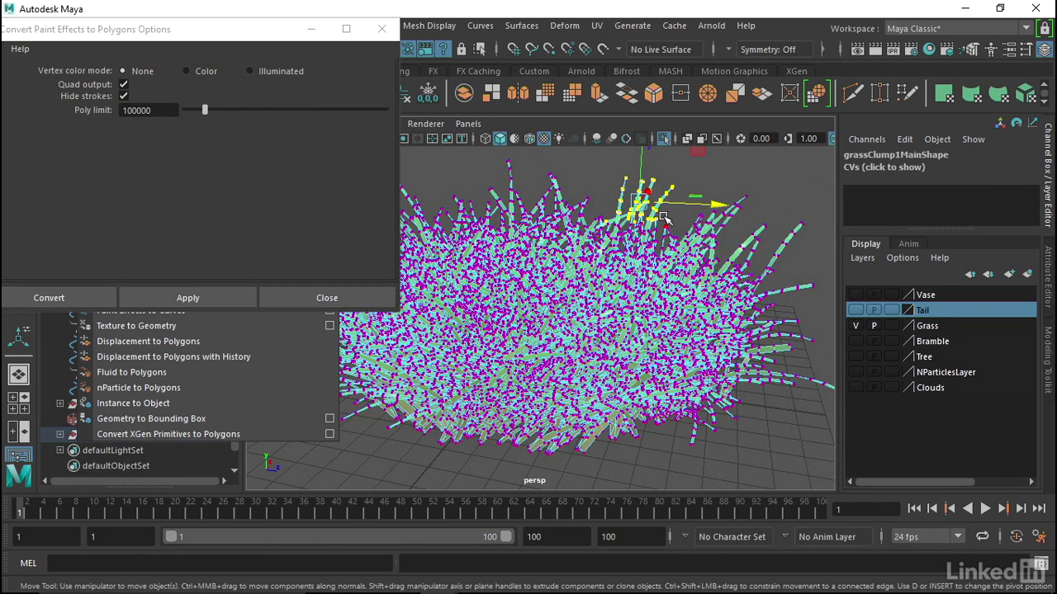
{"action": "key", "text": "b"}
{"action": "mouse_move", "coordinate": [642, 220]}
{"action": "middle_mouse_down"}
{"action": "mouse_move", "coordinate": [665, 202]}
{"action": "mouse_move", "coordinate": [642, 220]}
{"action": "middle_mouse_up"}
{"action": "left_click_drag", "start_coordinate": [506, 192], "coordinate": [542, 268], "text": "alt"}
{"action": "right_click_drag", "start_coordinate": [542, 144], "coordinate": [615, 110]}
{"action": "left_click_drag", "start_coordinate": [611, 293], "coordinate": [576, 326], "text": "alt"}
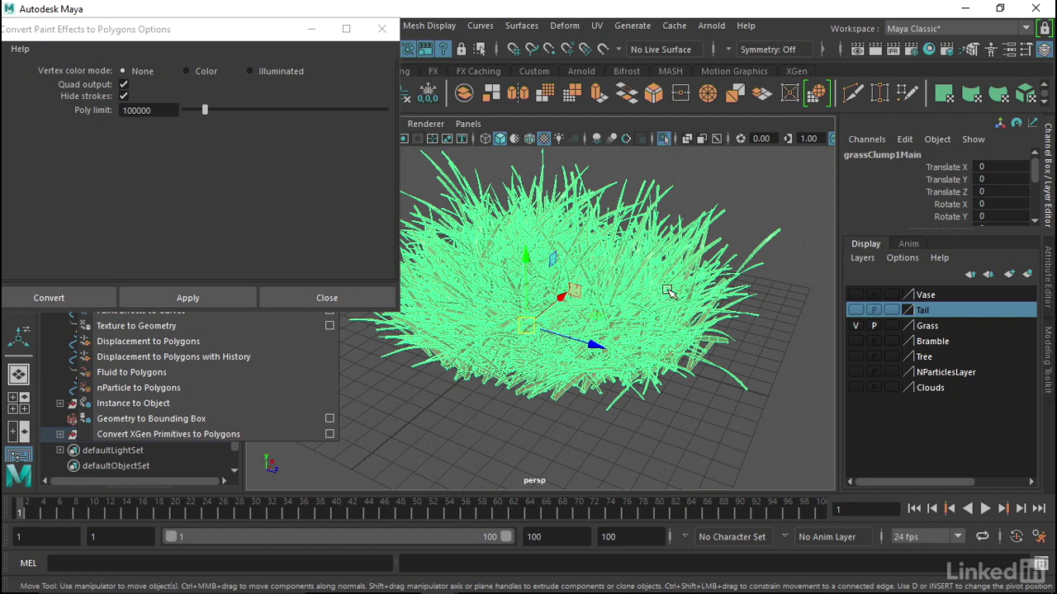
Hide the converted grass mesh, switch the visible display layer from Grass to Bramble, and frame the bramble.
{"action": "key", "text": "ctrl+h"}
{"action": "left_click", "coordinate": [857, 341]}
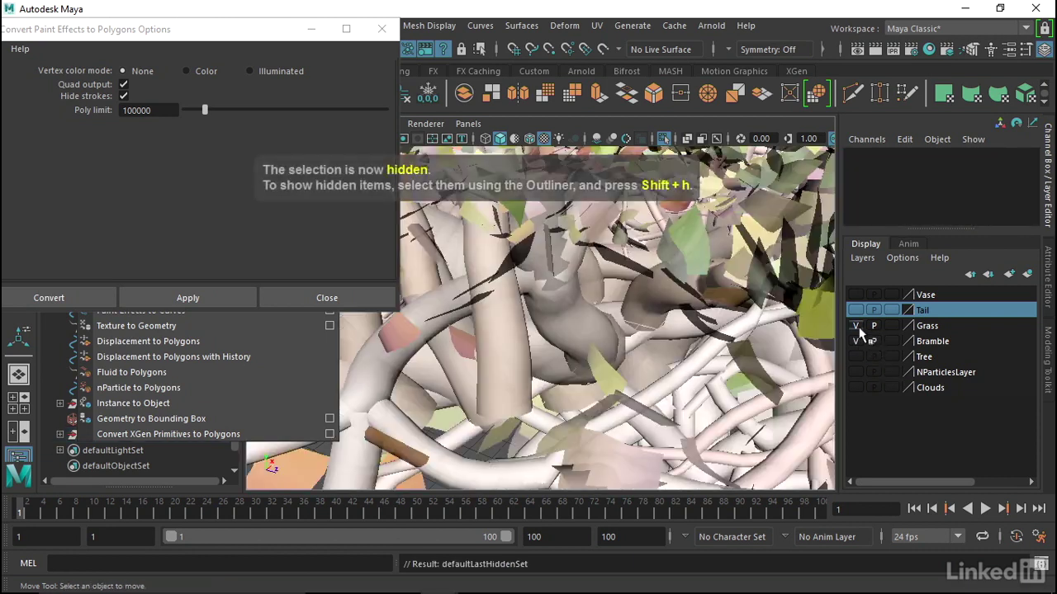
{"action": "key", "text": "a"}
{"action": "left_click_drag", "start_coordinate": [675, 291], "coordinate": [462, 304], "text": "alt"}
Convert the bramble stroke to polygons with the same settings and select its separate leaf mesh.
{"action": "left_click", "coordinate": [495, 314]}
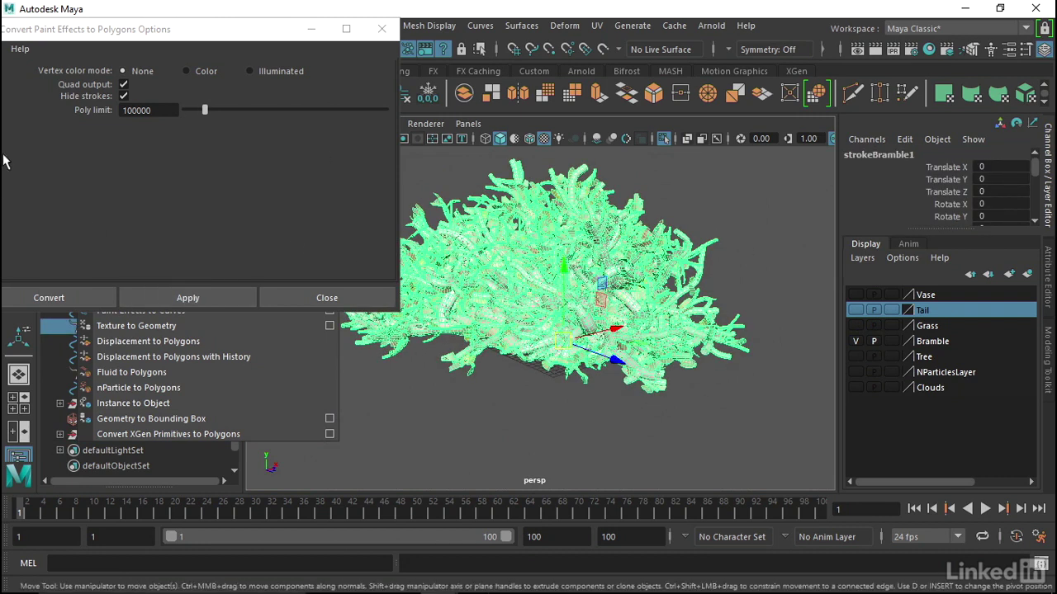
{"action": "left_click", "coordinate": [188, 297]}
{"action": "left_click_drag", "start_coordinate": [462, 305], "coordinate": [561, 307], "text": "alt"}
{"action": "left_click", "coordinate": [448, 196]}
{"action": "mouse_move", "coordinate": [449, 196]}
{"action": "right_mouse_down", "text": "alt"}
{"action": "mouse_move", "coordinate": [625, 265]}
{"action": "mouse_move", "coordinate": [734, 276]}
{"action": "mouse_move", "coordinate": [571, 274]}
{"action": "right_mouse_up", "text": "alt"}
{"action": "scroll", "coordinate": [453, 311], "scroll_direction": "up", "scroll_amount": 5}
{"action": "left_click", "coordinate": [499, 271]}
{"action": "left_click_drag", "start_coordinate": [570, 274], "coordinate": [625, 282], "text": "alt"}
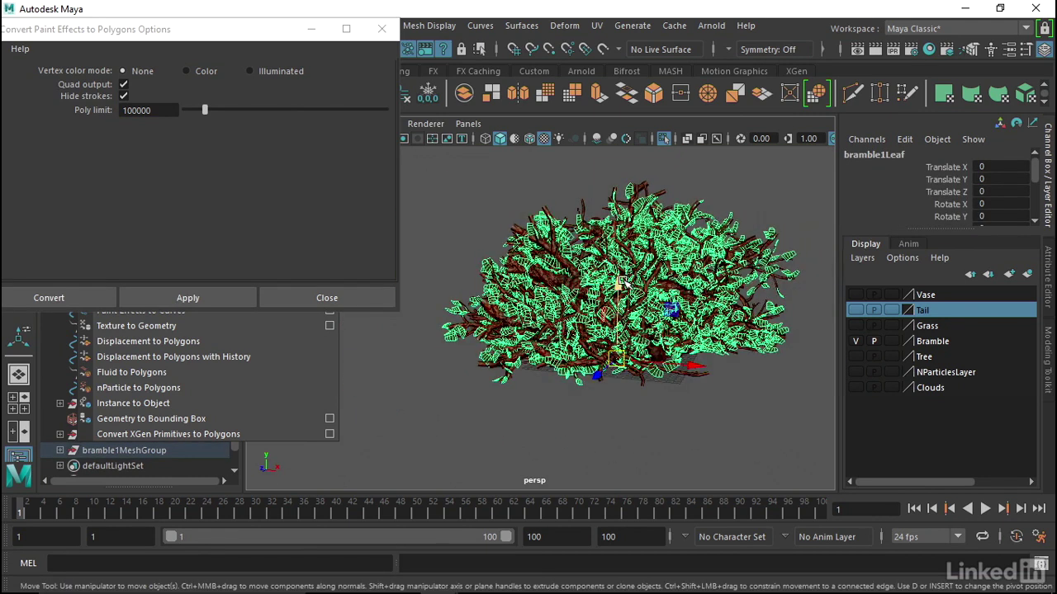
Hide the whole converted bramble mesh group and switch the visible display layer from Bramble to Tree.
{"action": "key", "text": "ctrl+h"}
{"action": "key", "text": "ctrl+z"}
{"action": "key", "text": "Up"}
{"action": "key", "text": "ctrl+h"}
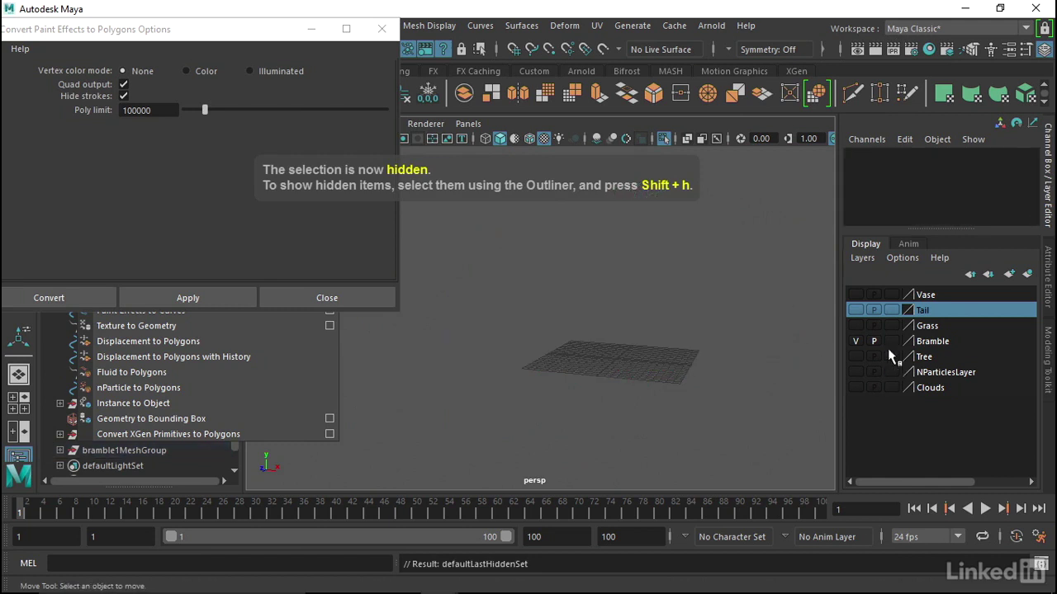
{"action": "left_click", "coordinate": [856, 357]}
{"action": "mouse_move", "coordinate": [561, 343]}
{"action": "right_mouse_down", "text": "alt"}
{"action": "mouse_move", "coordinate": [611, 343]}
{"action": "mouse_move", "coordinate": [577, 343]}
{"action": "mouse_move", "coordinate": [570, 355]}
{"action": "right_mouse_up", "text": "alt"}
Convert the oak tree stroke to quad polygons with a poly limit of 100000 and close the conversion options.
{"action": "left_click_drag", "start_coordinate": [558, 353], "coordinate": [582, 373]}
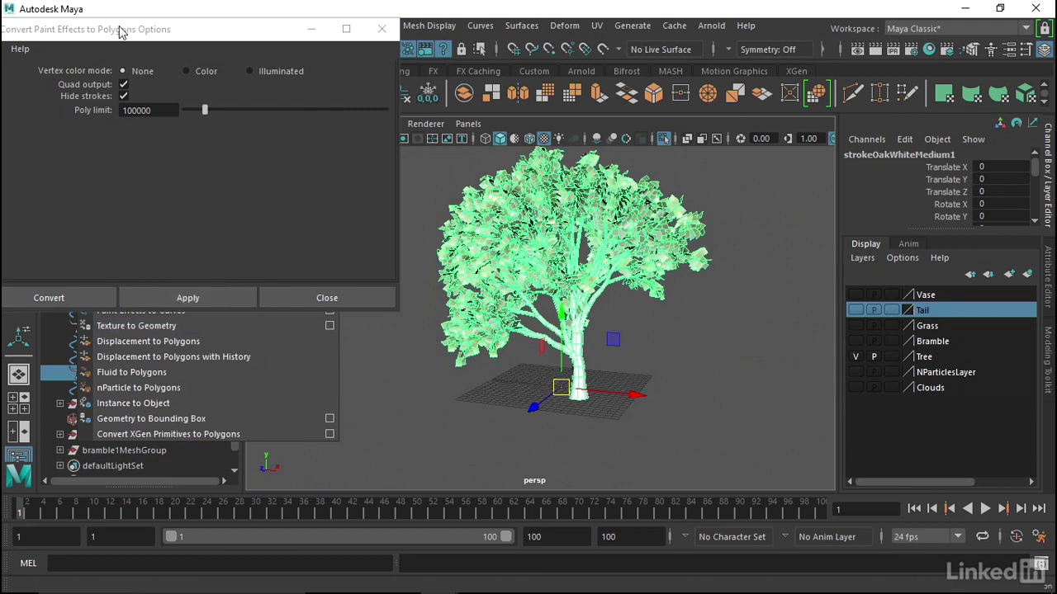
{"action": "left_click_drag", "start_coordinate": [55, 27], "coordinate": [77, 29]}
{"action": "left_click", "coordinate": [244, 302]}
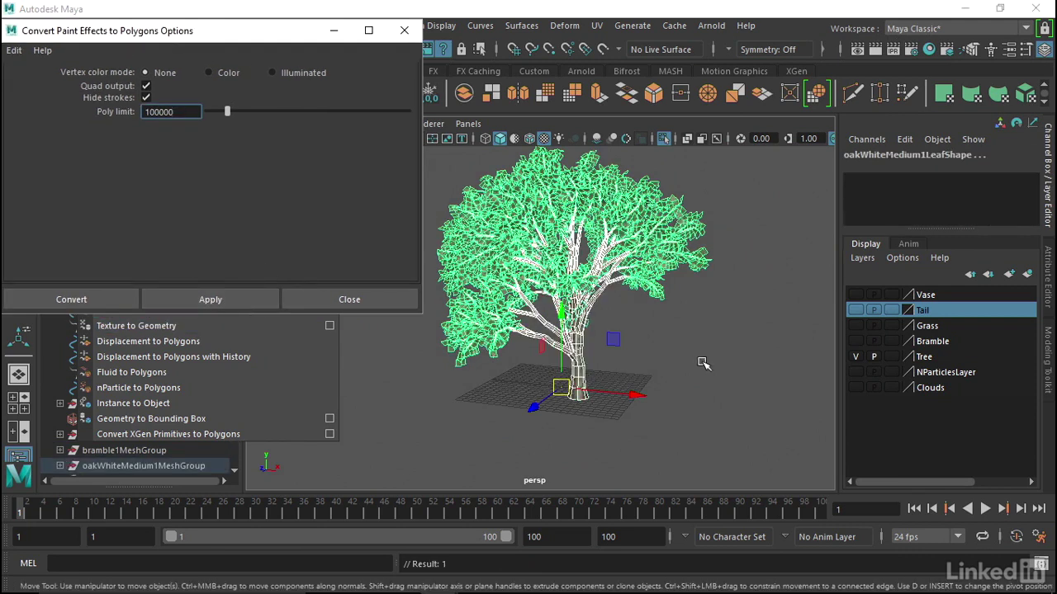
{"action": "left_click", "coordinate": [404, 30]}
Inspect the converted tree's bark up close, and isolate its trunk and branch mesh from the leaves.
{"action": "scroll", "coordinate": [618, 309], "scroll_direction": "up", "scroll_amount": 4}
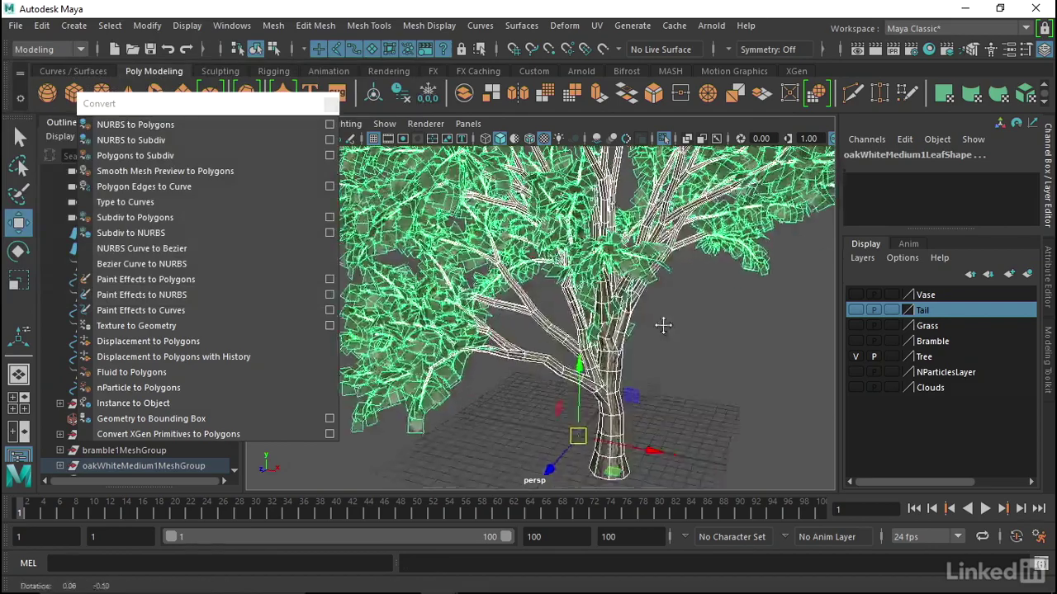
{"action": "scroll", "coordinate": [617, 309], "scroll_direction": "up", "scroll_amount": 6}
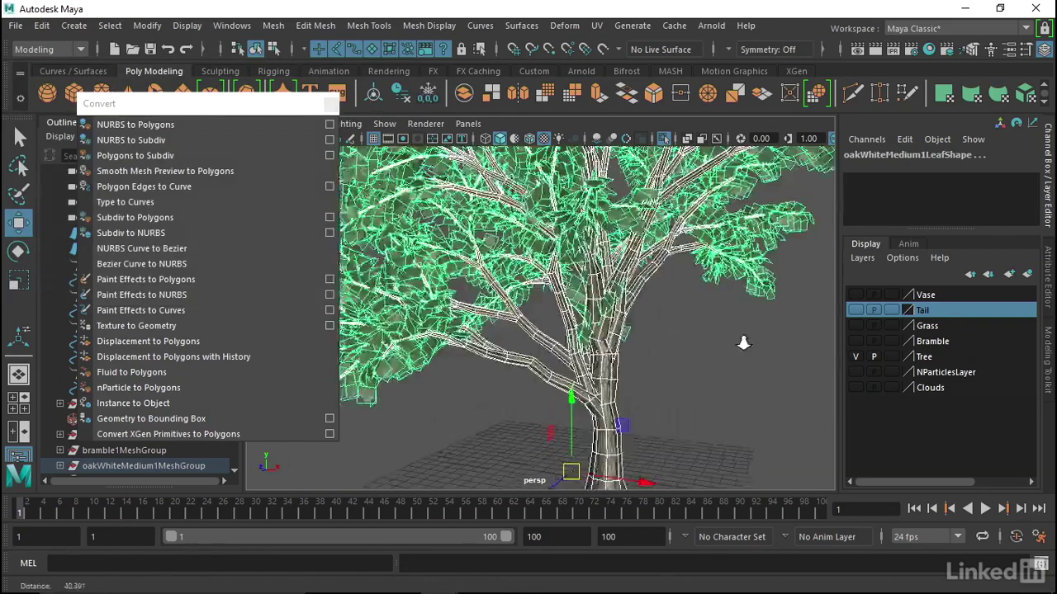
{"action": "scroll", "coordinate": [702, 311], "scroll_direction": "up", "scroll_amount": 5}
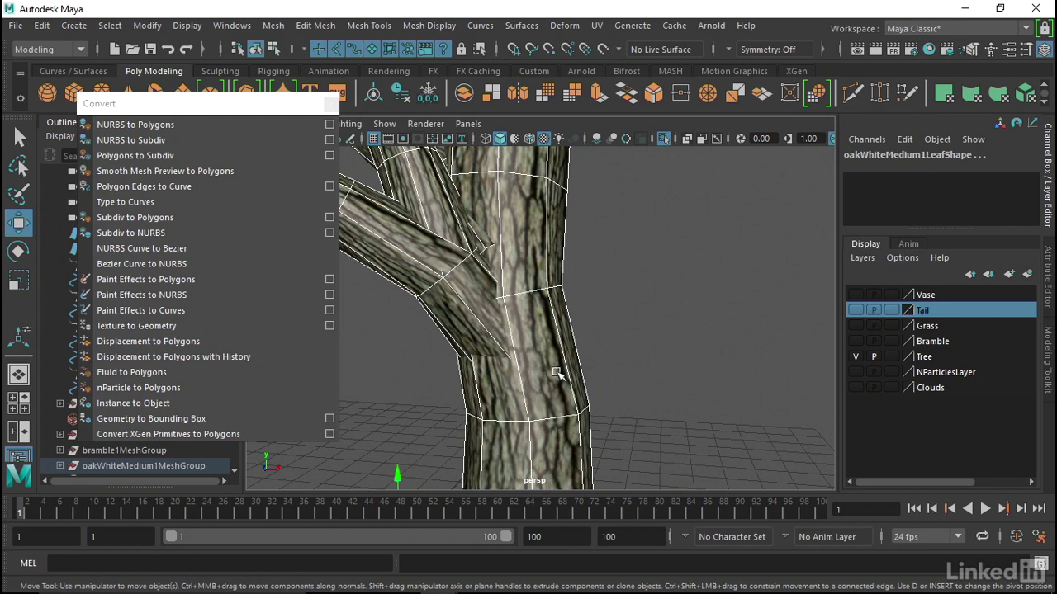
{"action": "key", "text": "f"}
{"action": "left_click_drag", "start_coordinate": [358, 307], "coordinate": [541, 322], "text": "alt"}
{"action": "left_click", "coordinate": [555, 323]}
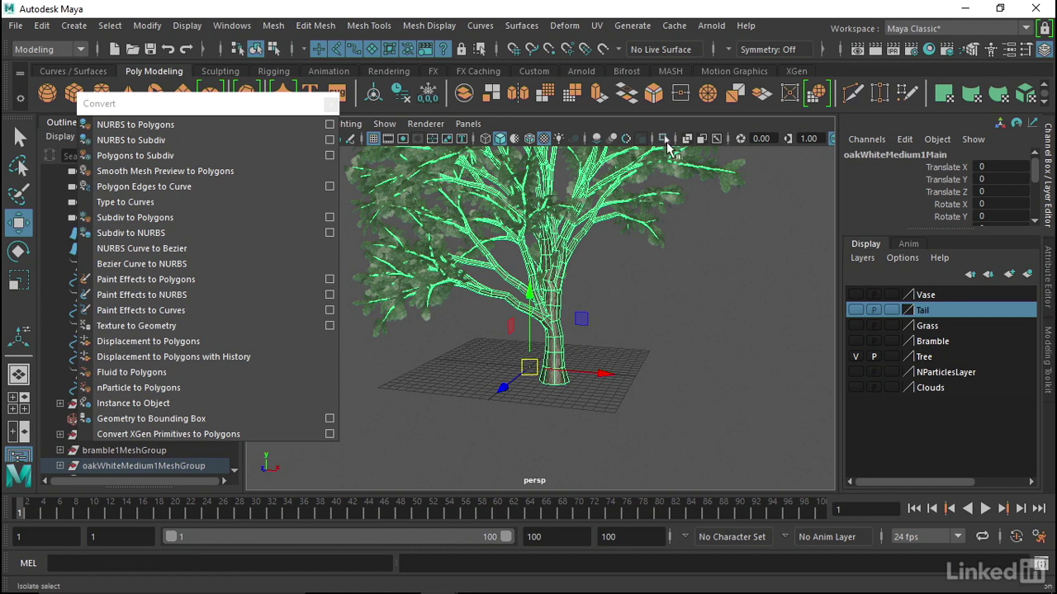
{"action": "left_click", "coordinate": [664, 138]}
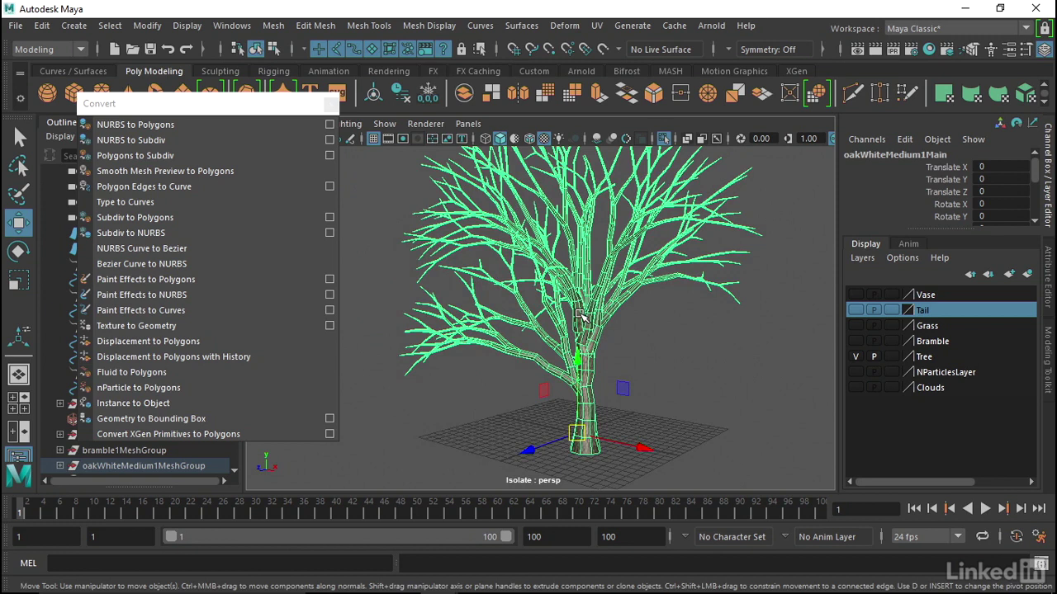
Examine the quad topology and branch junctions of the isolated trunk mesh.
{"action": "left_click_drag", "start_coordinate": [580, 316], "coordinate": [563, 338], "text": "alt"}
{"action": "scroll", "coordinate": [564, 312], "scroll_direction": "up", "scroll_amount": 5}
{"action": "scroll", "coordinate": [564, 311], "scroll_direction": "up", "scroll_amount": 4}
{"action": "scroll", "coordinate": [563, 338], "scroll_direction": "down", "scroll_amount": 5}
{"action": "scroll", "coordinate": [801, 294], "scroll_direction": "up", "scroll_amount": 3}
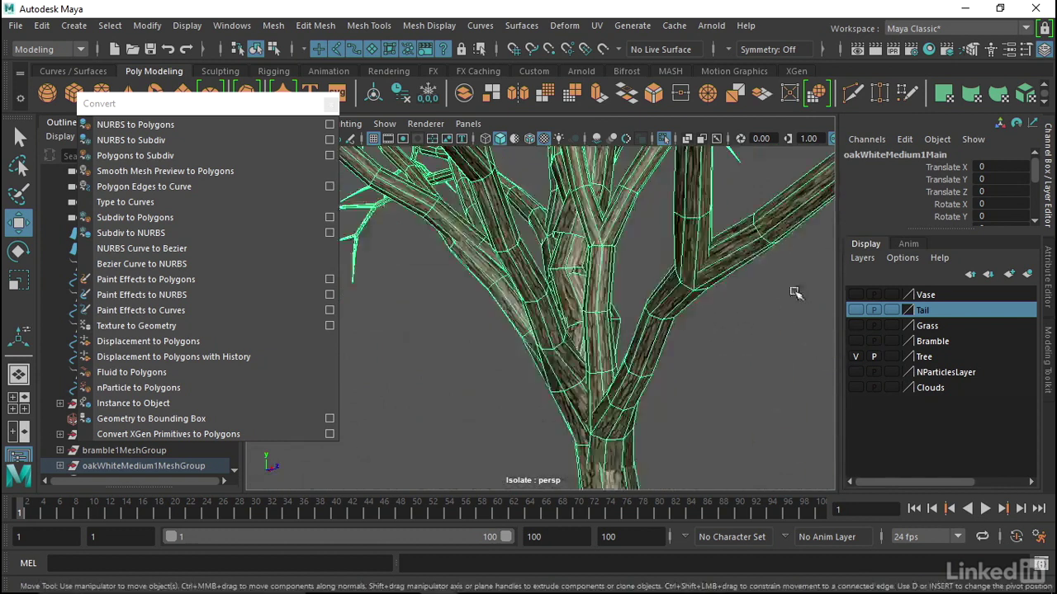
{"action": "scroll", "coordinate": [643, 249], "scroll_direction": "up", "scroll_amount": 2}
{"action": "scroll", "coordinate": [654, 307], "scroll_direction": "down", "scroll_amount": 8}
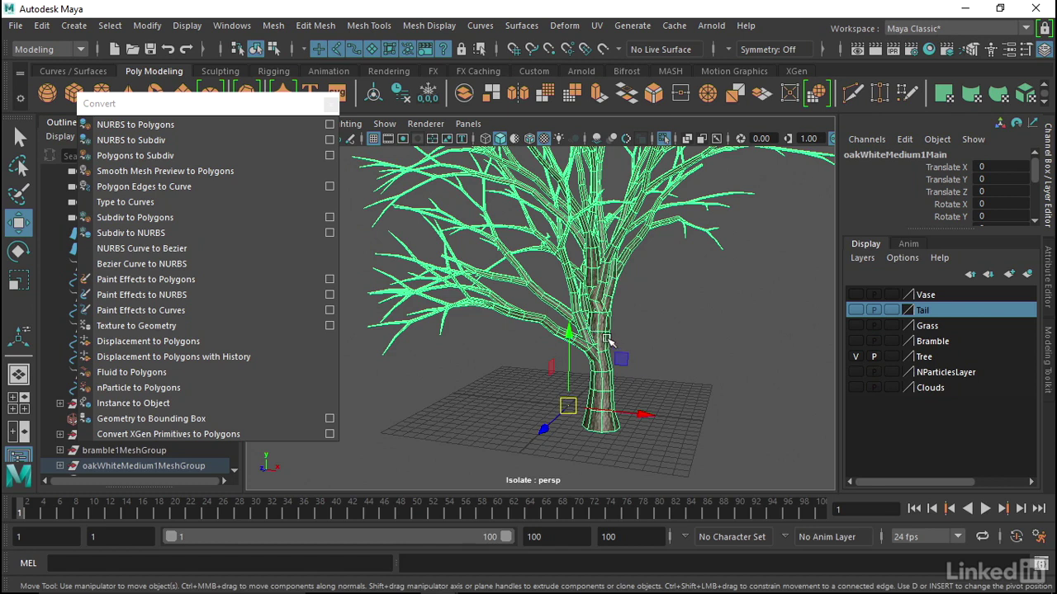
Turn off isolation, hide the tree's trunk and leaf meshes, and switch off the Tree display layer.
{"action": "left_click", "coordinate": [664, 138]}
{"action": "key", "text": "ctrl+h"}
{"action": "left_click", "coordinate": [589, 276]}
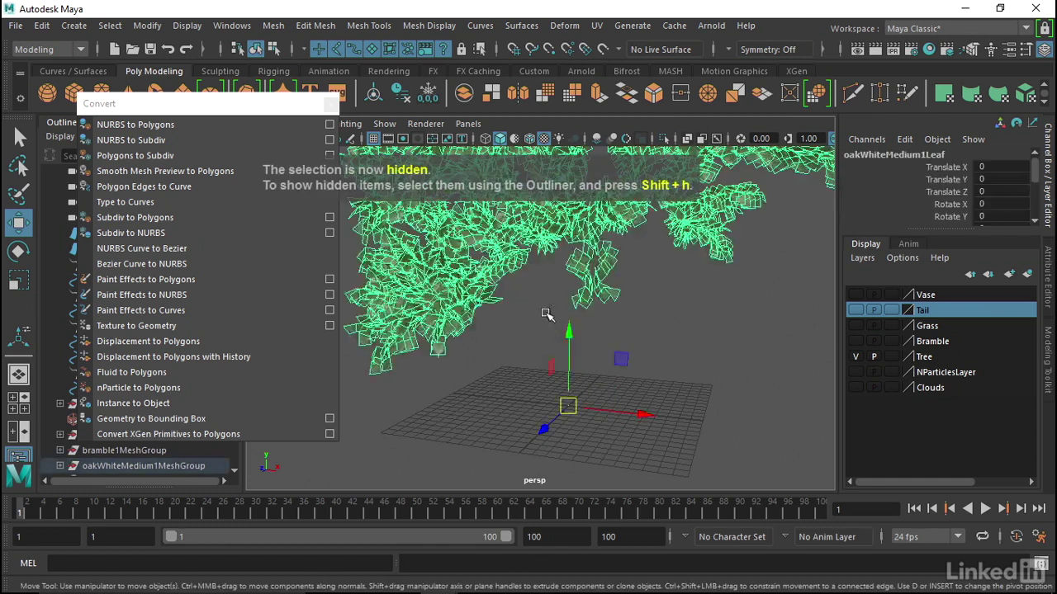
{"action": "key", "text": "ctrl+h"}
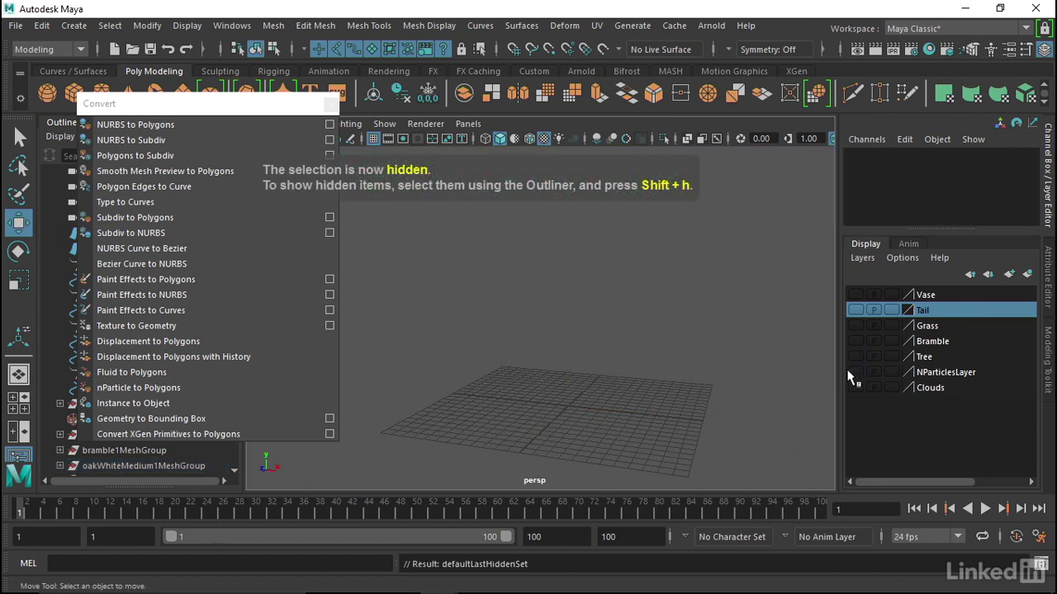
{"action": "left_click_drag", "start_coordinate": [778, 356], "coordinate": [648, 269], "text": "alt"}
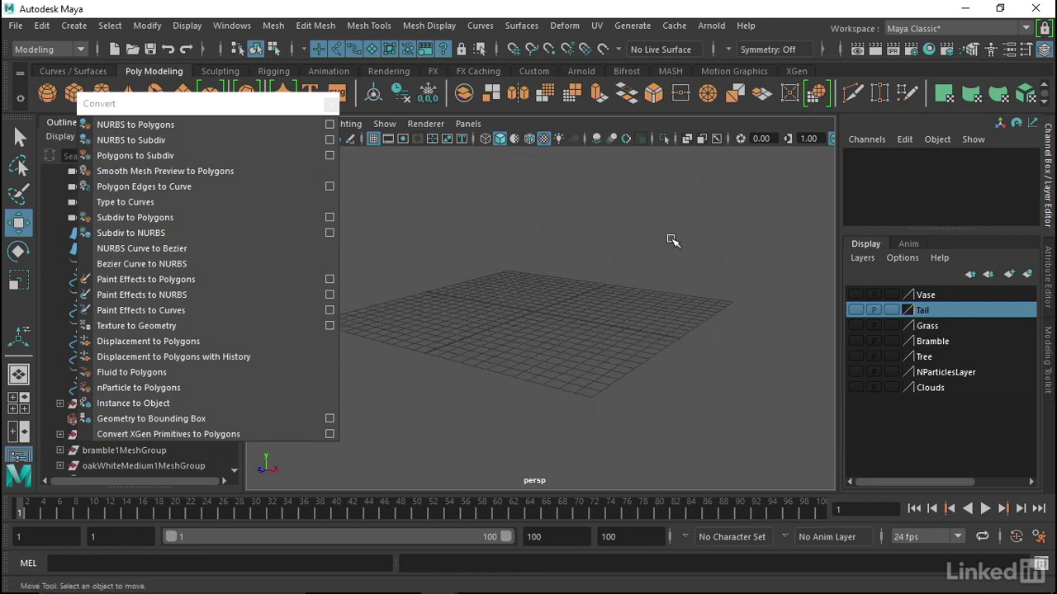
Turn on the NParticlesLayer and play the jet trail simulation up to frame 78.
{"action": "left_click", "coordinate": [856, 372]}
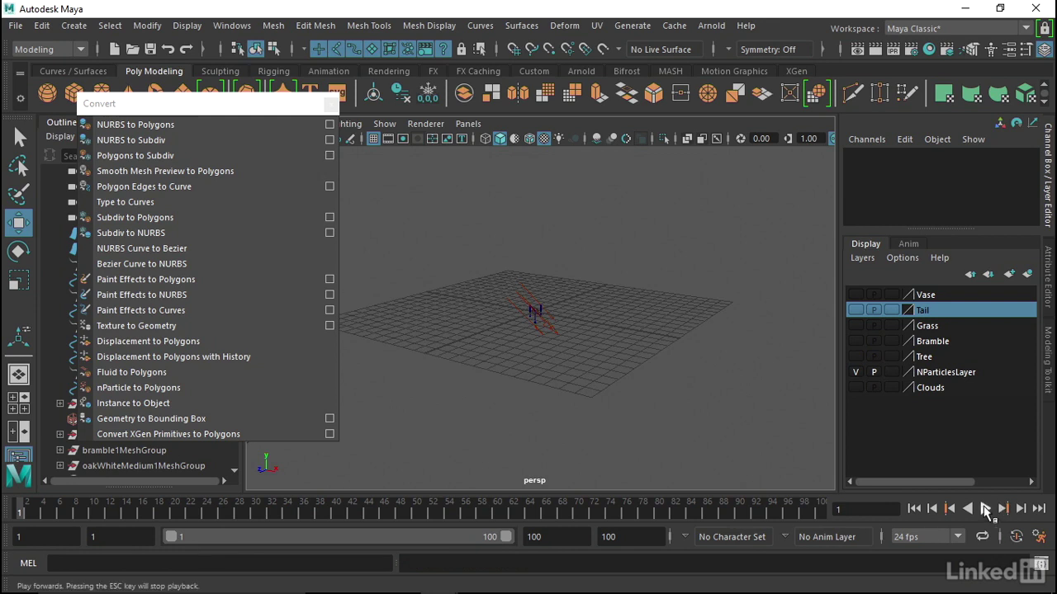
{"action": "left_click", "coordinate": [984, 510]}
{"action": "key", "text": "Escape"}
{"action": "left_click_drag", "start_coordinate": [683, 334], "coordinate": [523, 300], "text": "alt"}
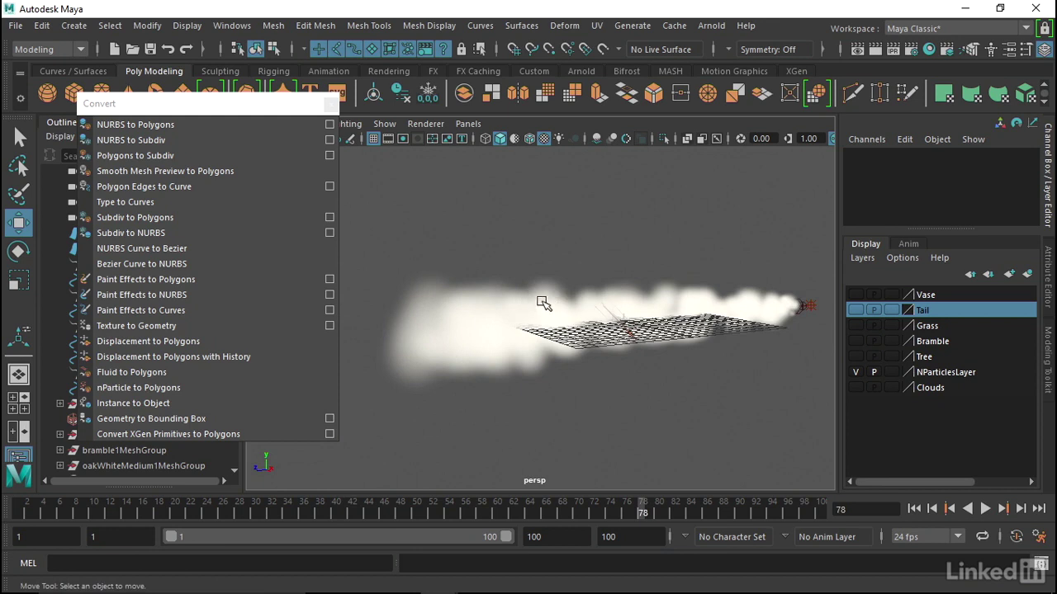
Select the jet trail nParticle and convert it to polygons.
{"action": "left_click_drag", "start_coordinate": [467, 199], "coordinate": [471, 445]}
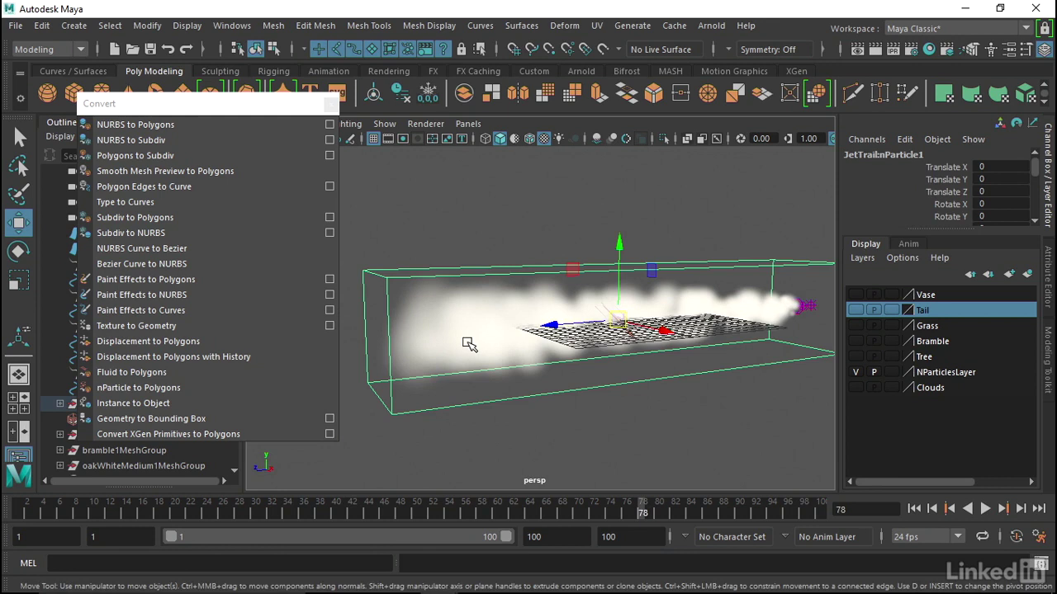
{"action": "left_click_drag", "start_coordinate": [190, 103], "coordinate": [158, 84]}
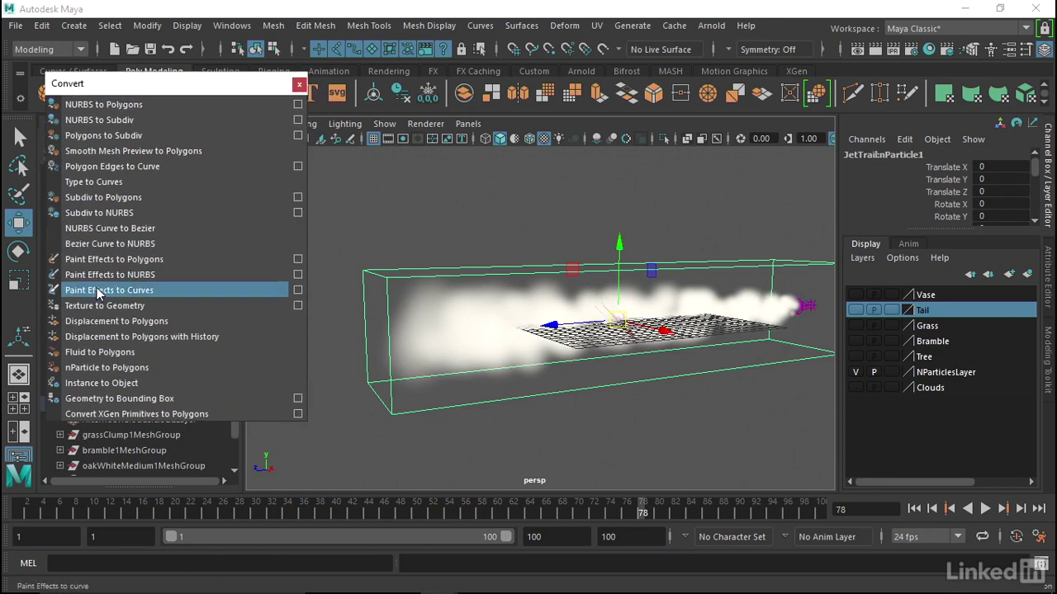
{"action": "left_click", "coordinate": [109, 367]}
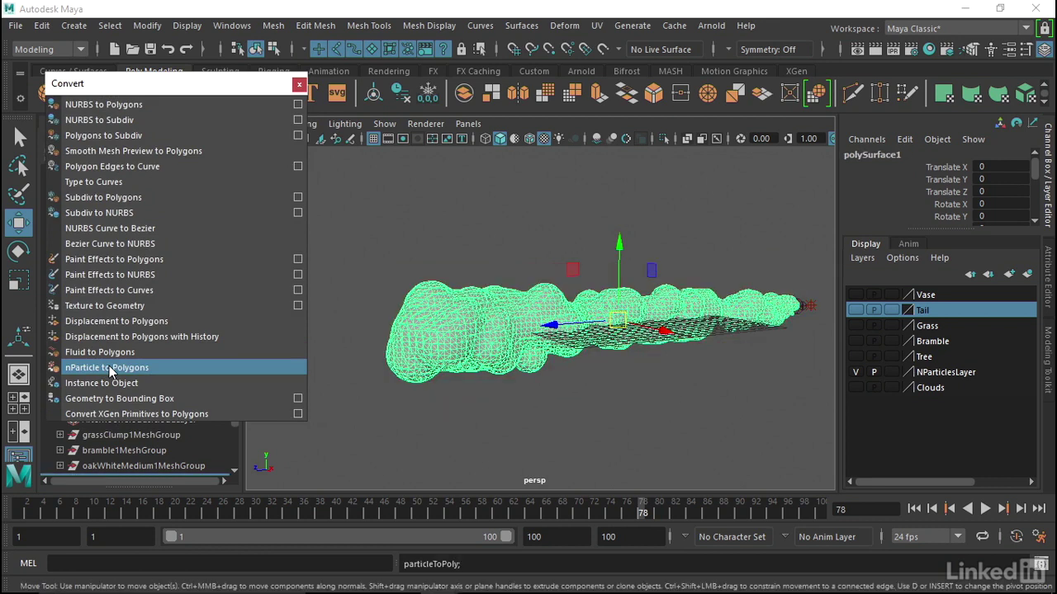
{"action": "left_click_drag", "start_coordinate": [429, 347], "coordinate": [470, 322], "text": "alt"}
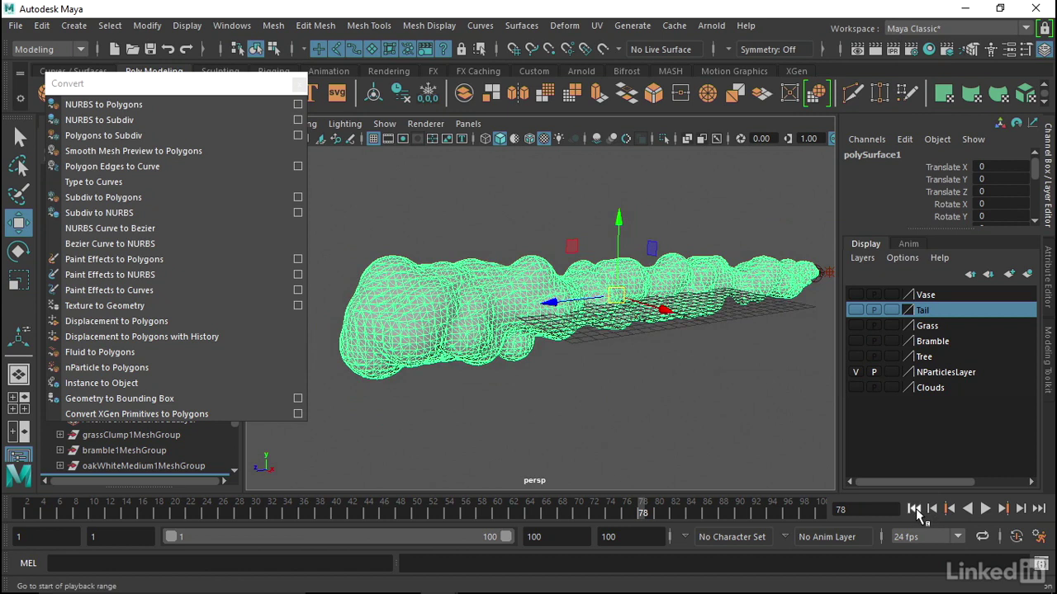
Replay the simulation twice from the first frame to examine how the converted trail mesh animates.
{"action": "left_click", "coordinate": [913, 508]}
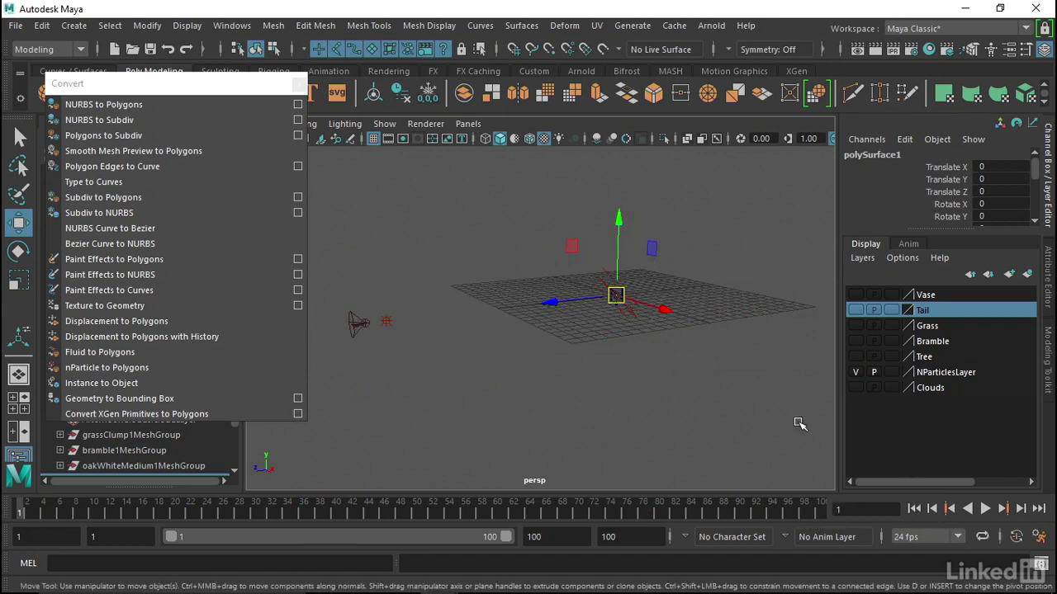
{"action": "left_click", "coordinate": [985, 509]}
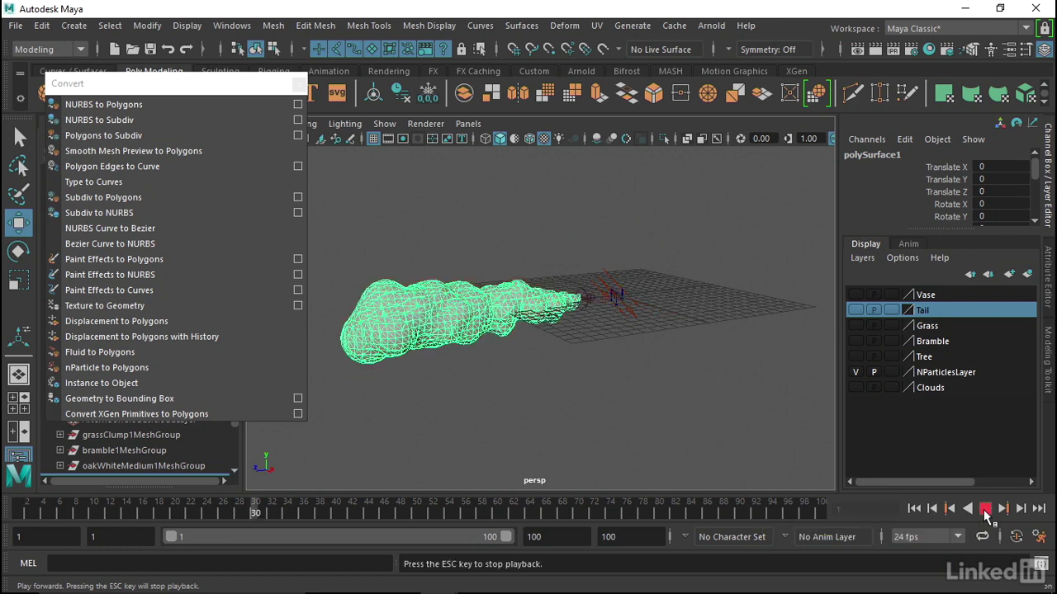
{"action": "left_click", "coordinate": [985, 509]}
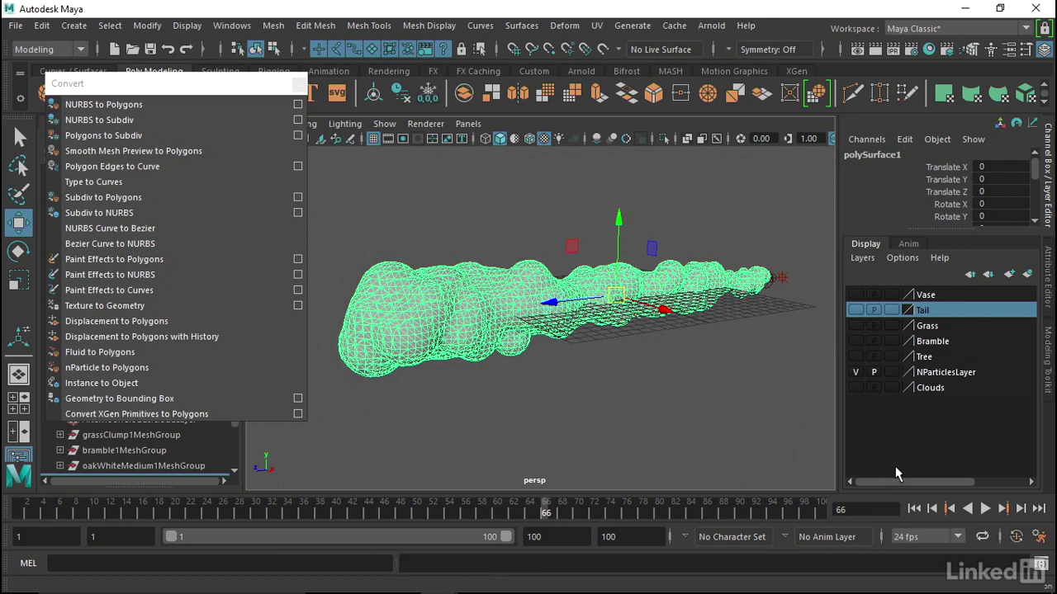
{"action": "left_click", "coordinate": [913, 509]}
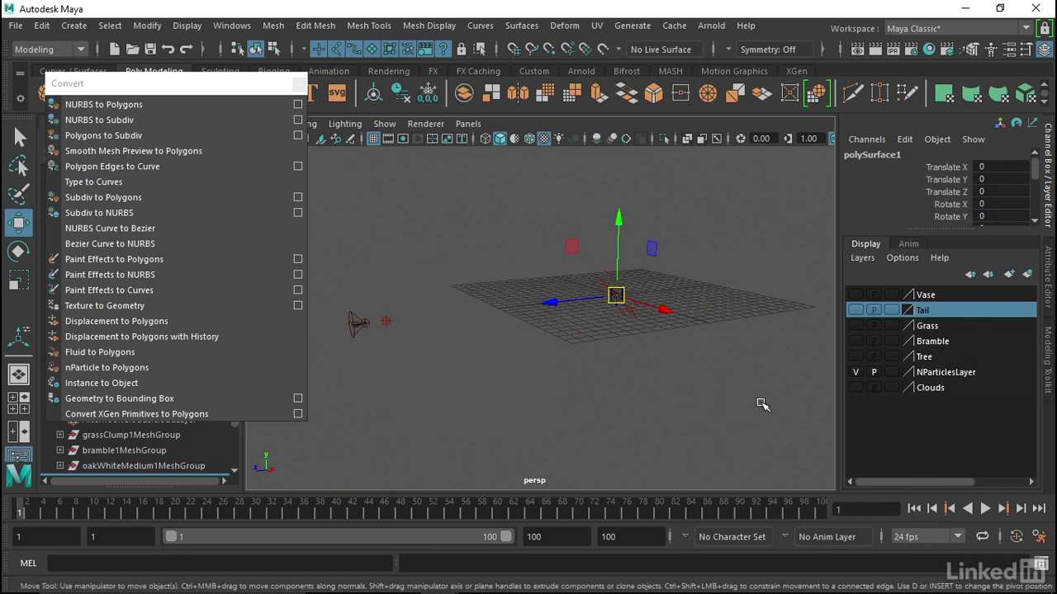
{"action": "left_click", "coordinate": [985, 509]}
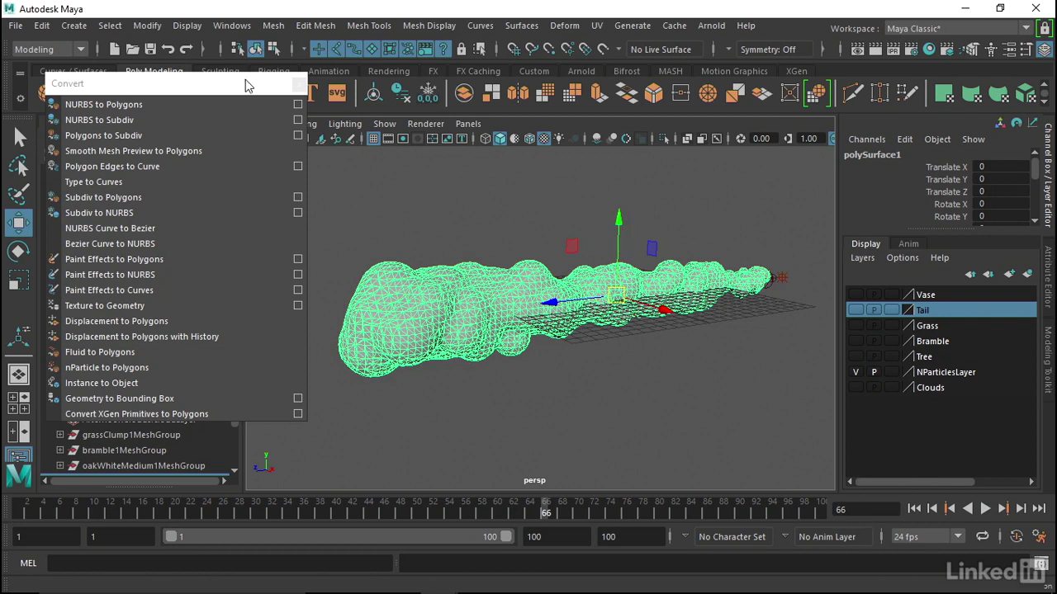
Delete the converted trail mesh's history, return to the first frame, and undo the history deletion.
{"action": "left_click", "coordinate": [41, 26]}
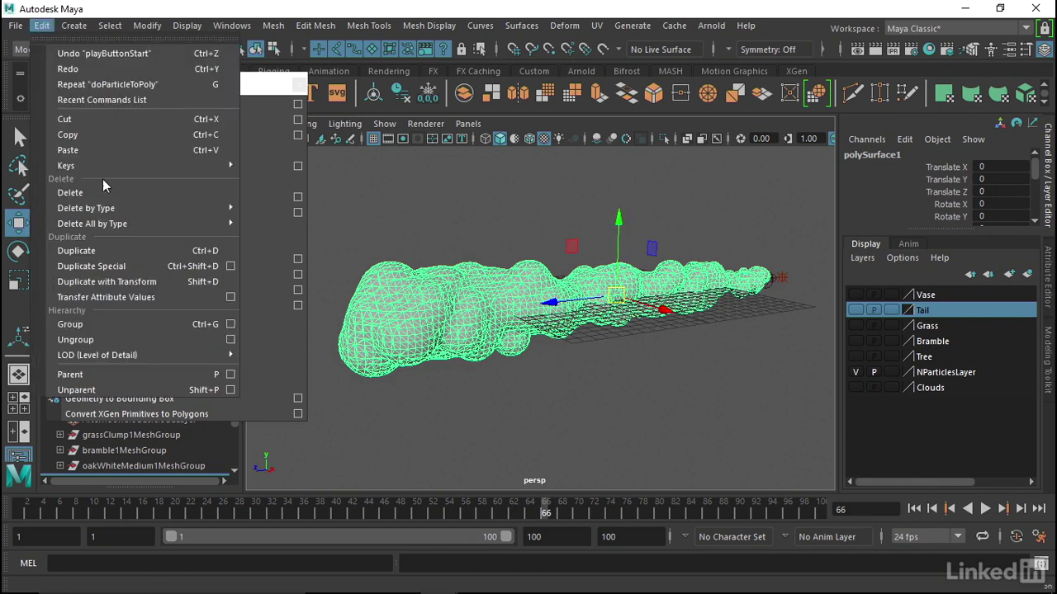
{"action": "mouse_move", "coordinate": [111, 214]}
{"action": "left_click", "coordinate": [291, 219]}
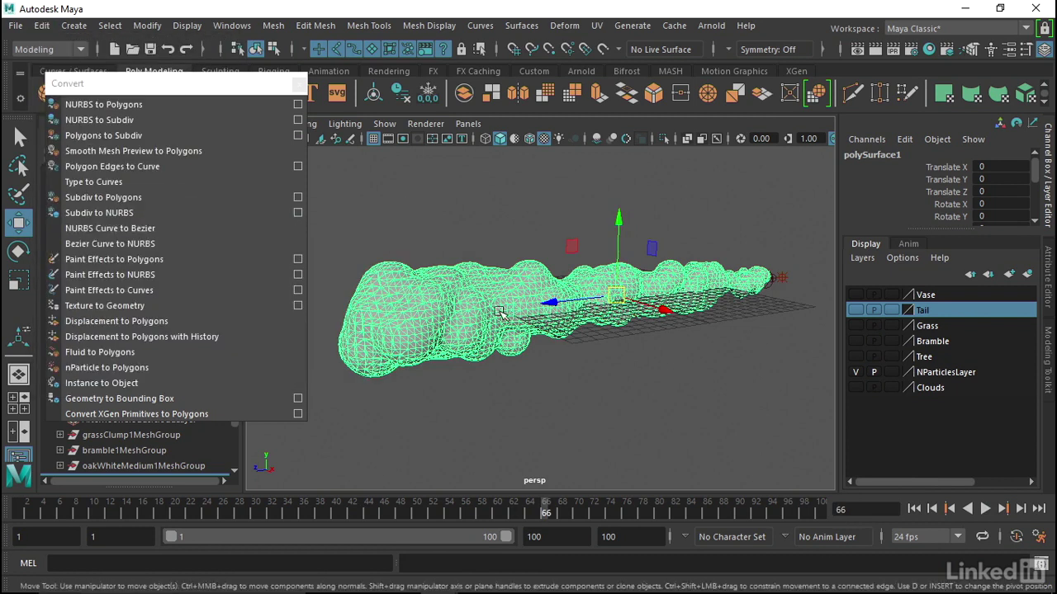
{"action": "left_click", "coordinate": [913, 510]}
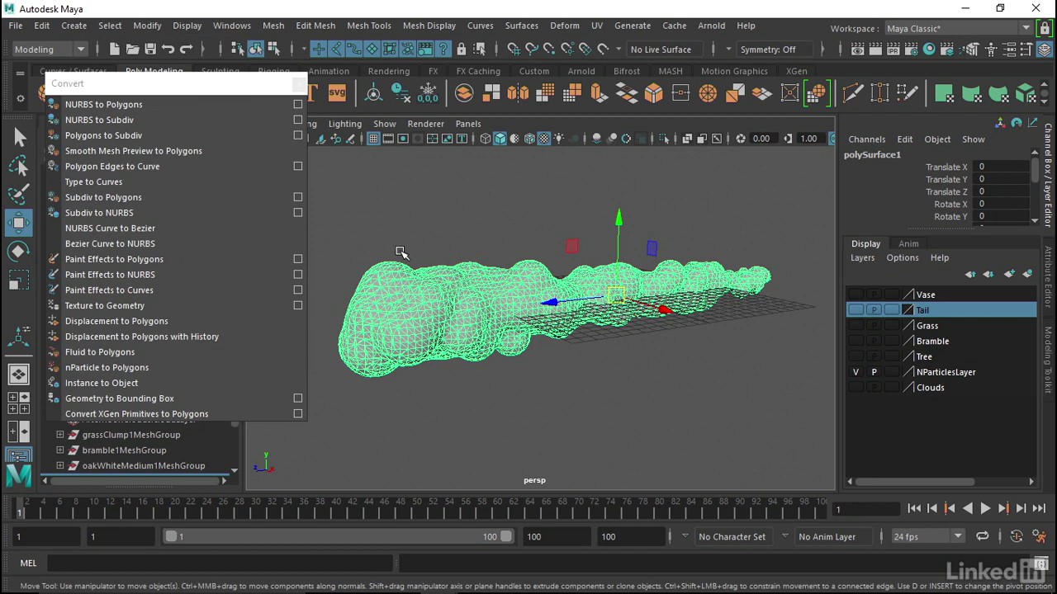
{"action": "key", "text": "ctrl+z"}
{"action": "key", "text": "ctrl+z"}
{"action": "left_click", "coordinate": [921, 512]}
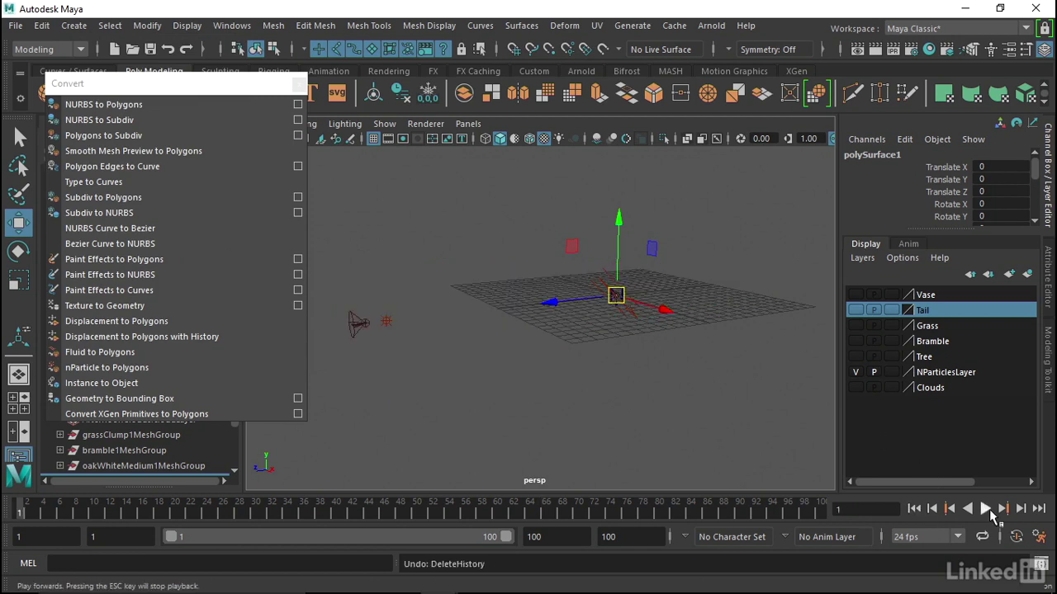
Play the simulation to frame 72, and set the nParticle shape's output mesh Threshold to 0.396 and Blobby Radius Scale to 1.209.
{"action": "left_click", "coordinate": [985, 508]}
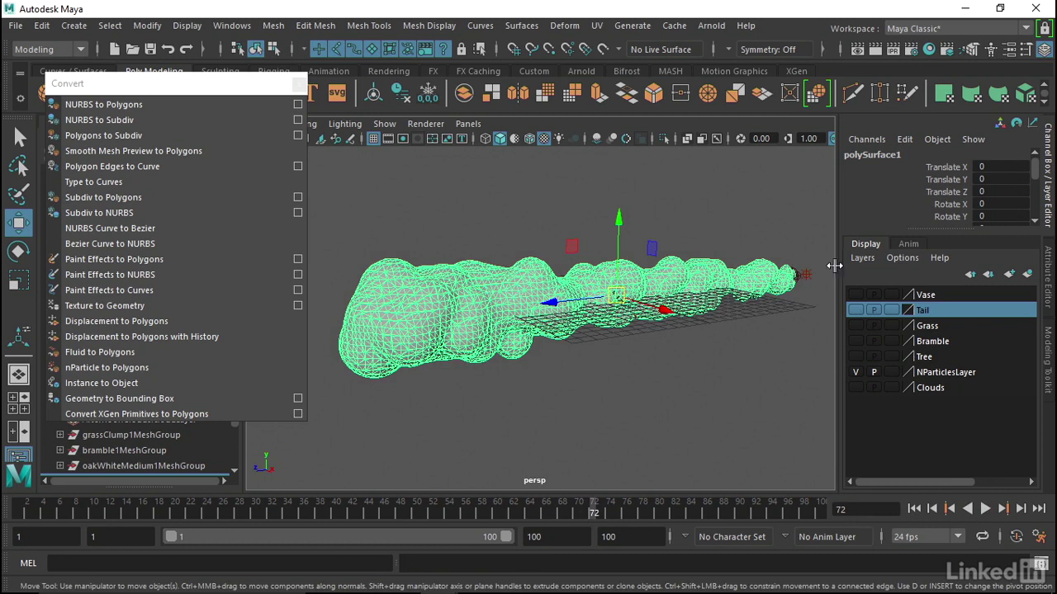
{"action": "left_click", "coordinate": [1046, 287]}
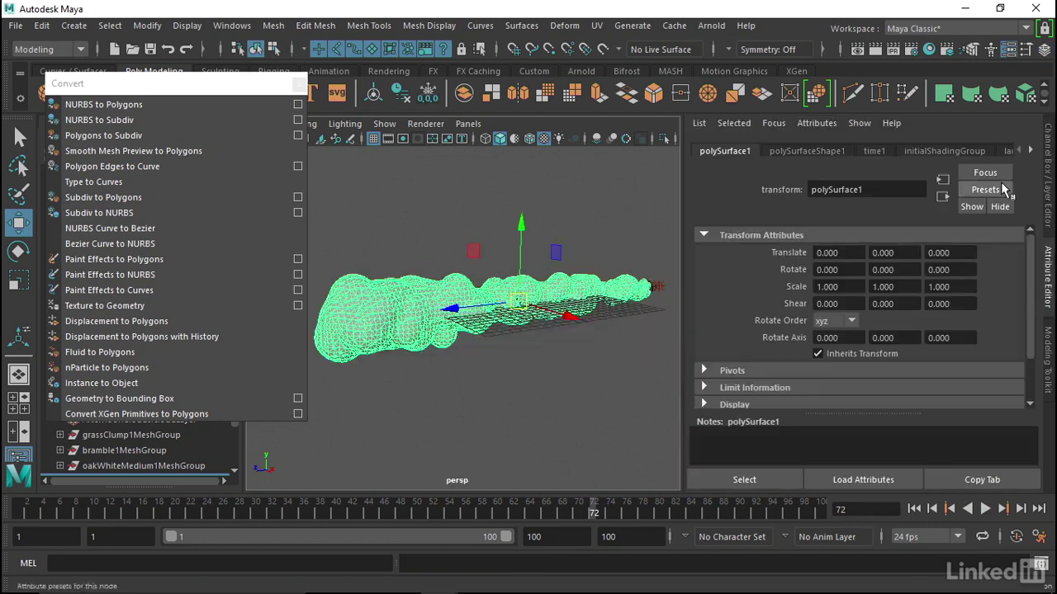
{"action": "left_click", "coordinate": [1030, 150]}
{"action": "left_click", "coordinate": [969, 152]}
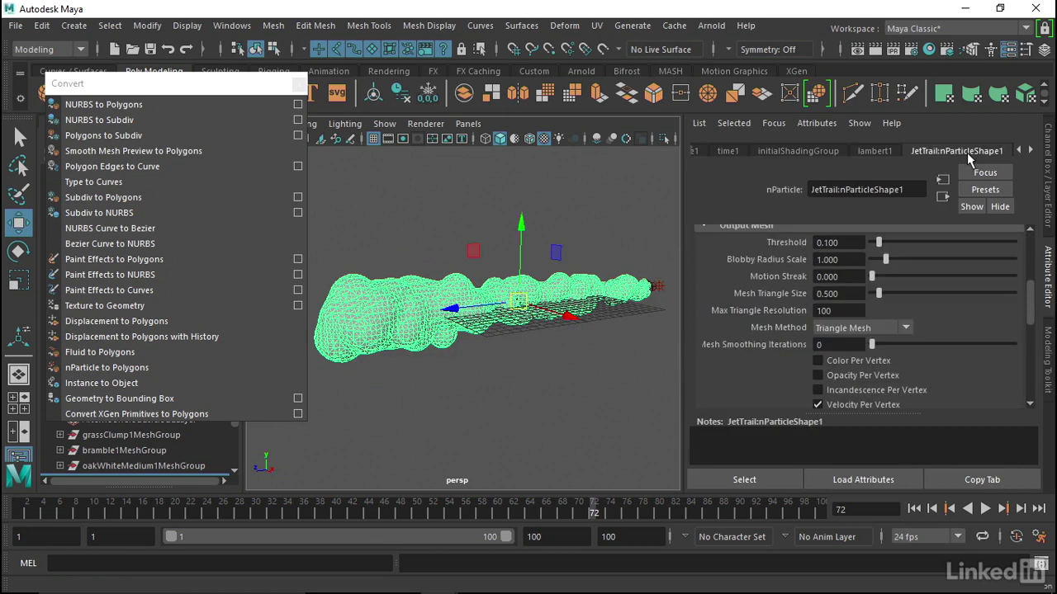
{"action": "left_click_drag", "start_coordinate": [1031, 307], "coordinate": [1025, 281]}
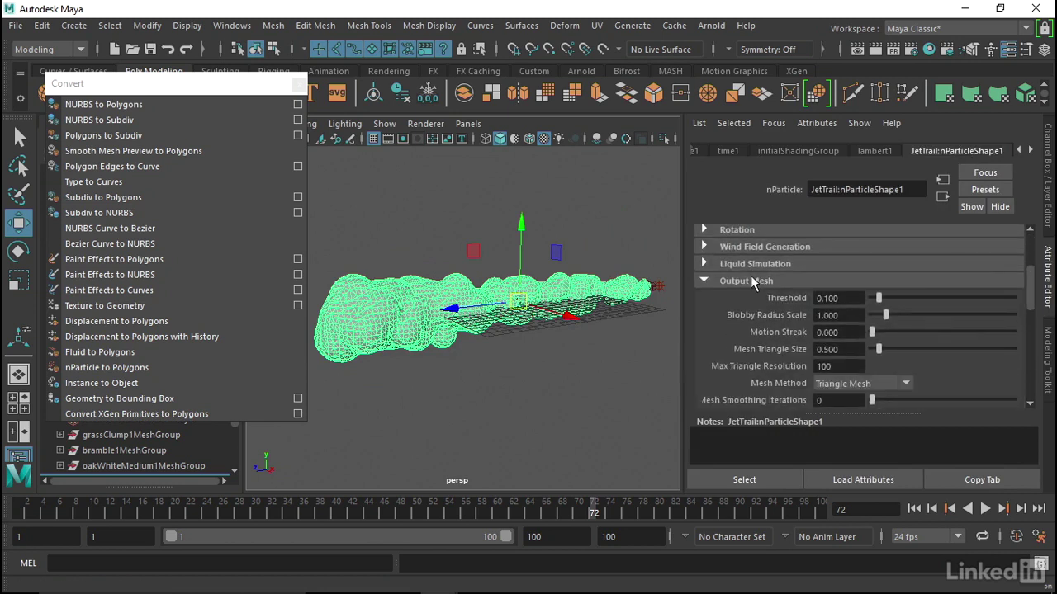
{"action": "left_click_drag", "start_coordinate": [878, 298], "coordinate": [916, 316]}
{"action": "mouse_move", "coordinate": [893, 308]}
{"action": "left_mouse_down"}
{"action": "mouse_move", "coordinate": [903, 317]}
{"action": "mouse_move", "coordinate": [889, 318]}
{"action": "left_mouse_up"}
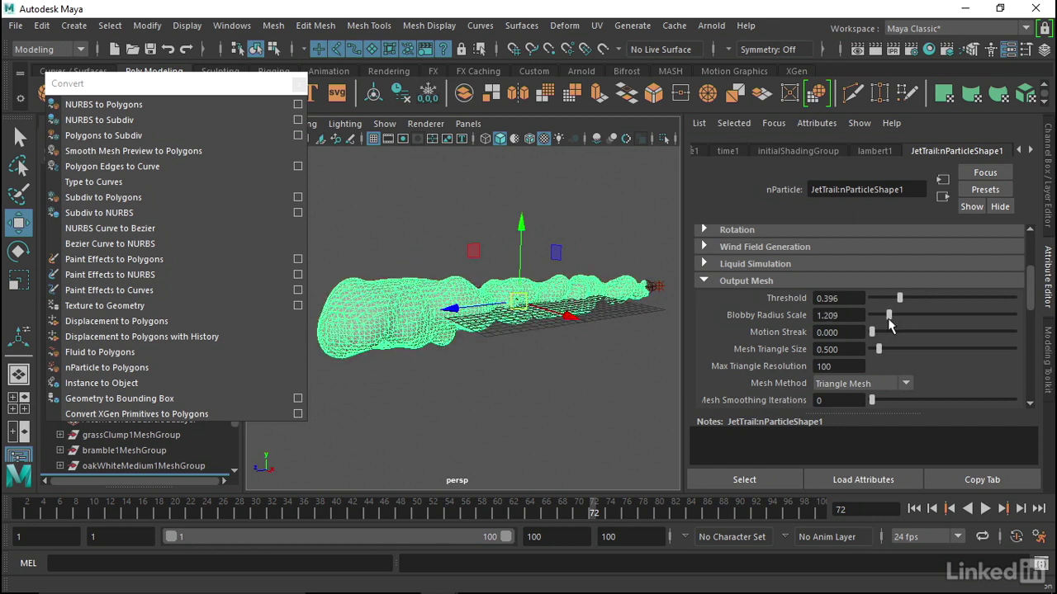
Set the trail's Mesh Method to Quad Mesh, Max Triangle Resolution to 600 and Mesh Triangle Size to 0.110.
{"action": "right_click_drag", "start_coordinate": [414, 274], "coordinate": [462, 289], "text": "alt"}
{"action": "left_click", "coordinate": [863, 384]}
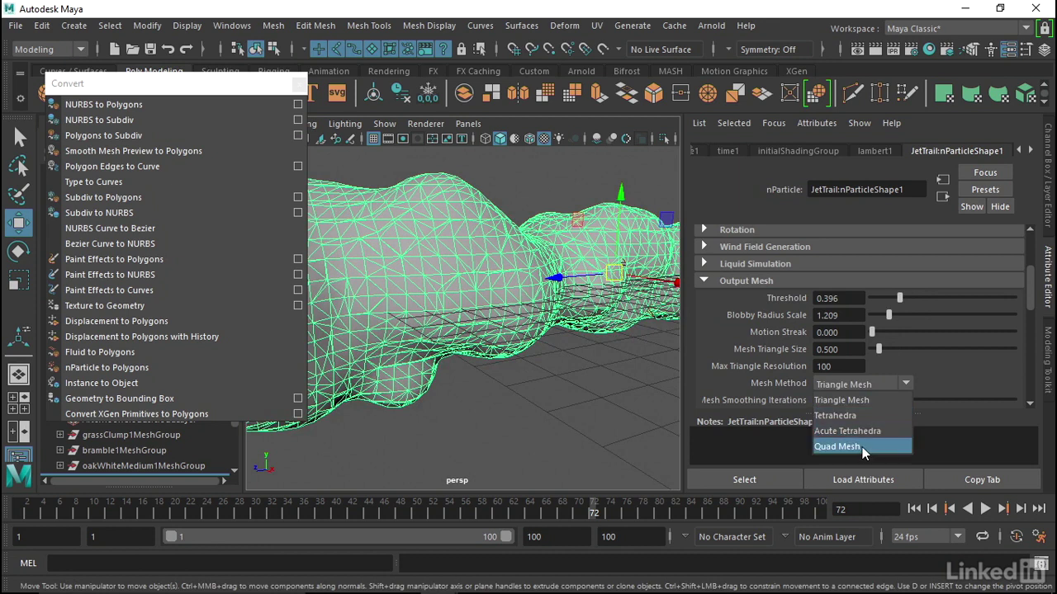
{"action": "left_click", "coordinate": [866, 446]}
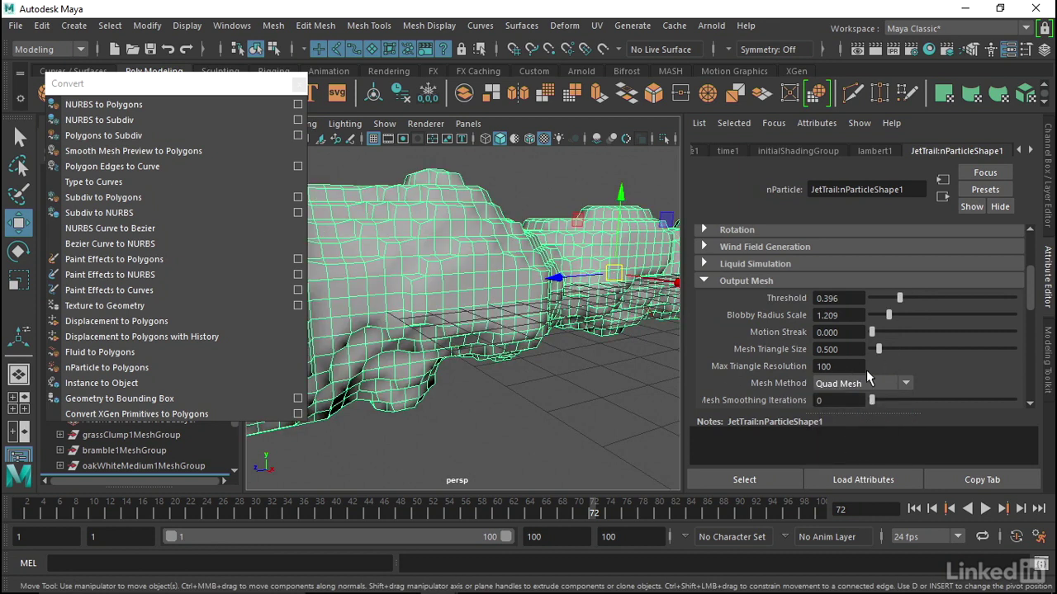
{"action": "double_click", "coordinate": [832, 367]}
{"action": "type", "text": "600"}
{"action": "key", "text": "Return"}
{"action": "left_click_drag", "start_coordinate": [879, 349], "coordinate": [872, 349]}
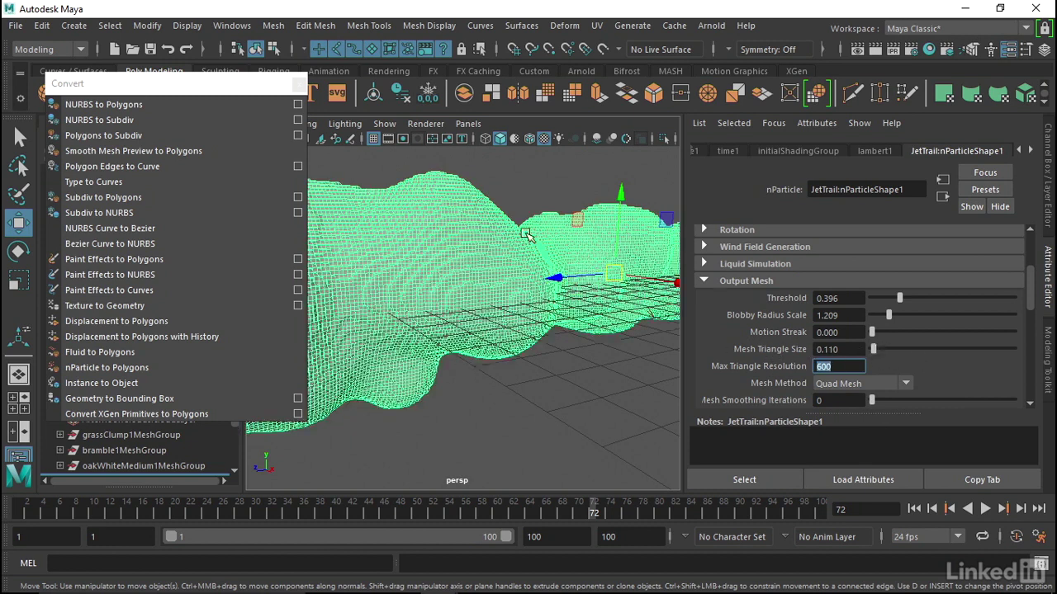
Raise the trail's Mesh Smoothing Iterations, deselect the mesh, and inspect its smoothed surface from several angles.
{"action": "left_click_drag", "start_coordinate": [357, 301], "coordinate": [543, 369], "text": "alt"}
{"action": "left_click_drag", "start_coordinate": [875, 398], "coordinate": [918, 404]}
{"action": "right_click_drag", "start_coordinate": [545, 351], "coordinate": [558, 354], "text": "alt"}
{"action": "right_click_drag", "start_coordinate": [528, 255], "coordinate": [596, 97]}
{"action": "scroll", "coordinate": [487, 190], "scroll_direction": "down", "scroll_amount": 2}
{"action": "left_click", "coordinate": [487, 191]}
{"action": "right_click_drag", "start_coordinate": [489, 194], "coordinate": [438, 213], "text": "alt"}
{"action": "left_click_drag", "start_coordinate": [437, 213], "coordinate": [434, 229], "text": "alt"}
{"action": "right_click_drag", "start_coordinate": [434, 228], "coordinate": [490, 243], "text": "alt"}
{"action": "left_click_drag", "start_coordinate": [490, 242], "coordinate": [443, 256], "text": "alt"}
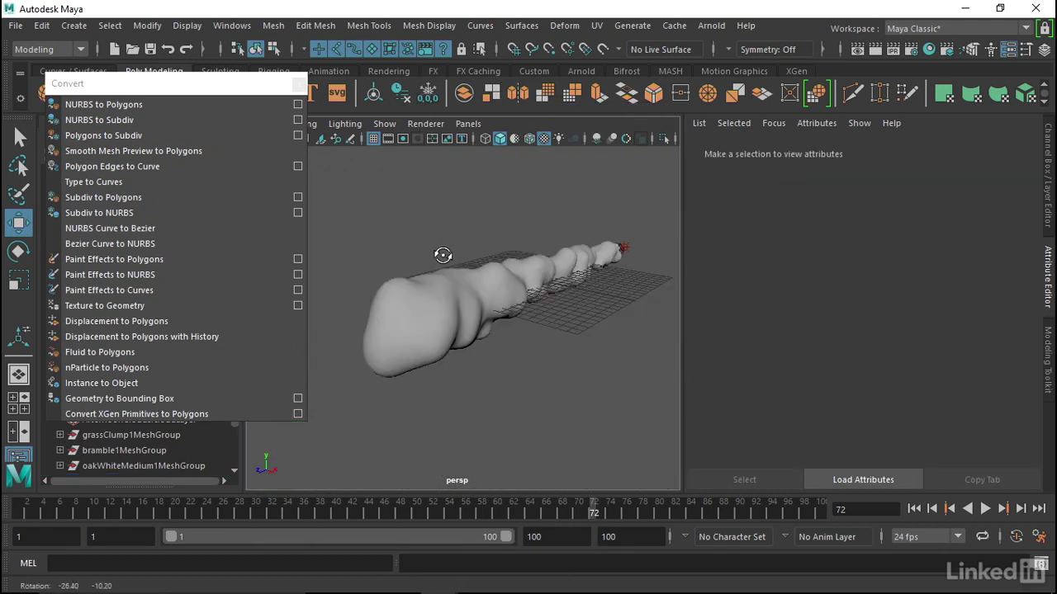
Hide the trail mesh and the remaining particle objects, and switch from the NParticlesLayer to the Clouds display layer.
{"action": "left_click", "coordinate": [483, 339]}
{"action": "key", "text": "ctrl+h"}
{"action": "left_click_drag", "start_coordinate": [459, 219], "coordinate": [665, 358]}
{"action": "key", "text": "ctrl+h"}
{"action": "left_click", "coordinate": [1052, 219]}
{"action": "left_click", "coordinate": [855, 371]}
{"action": "left_click", "coordinate": [855, 387]}
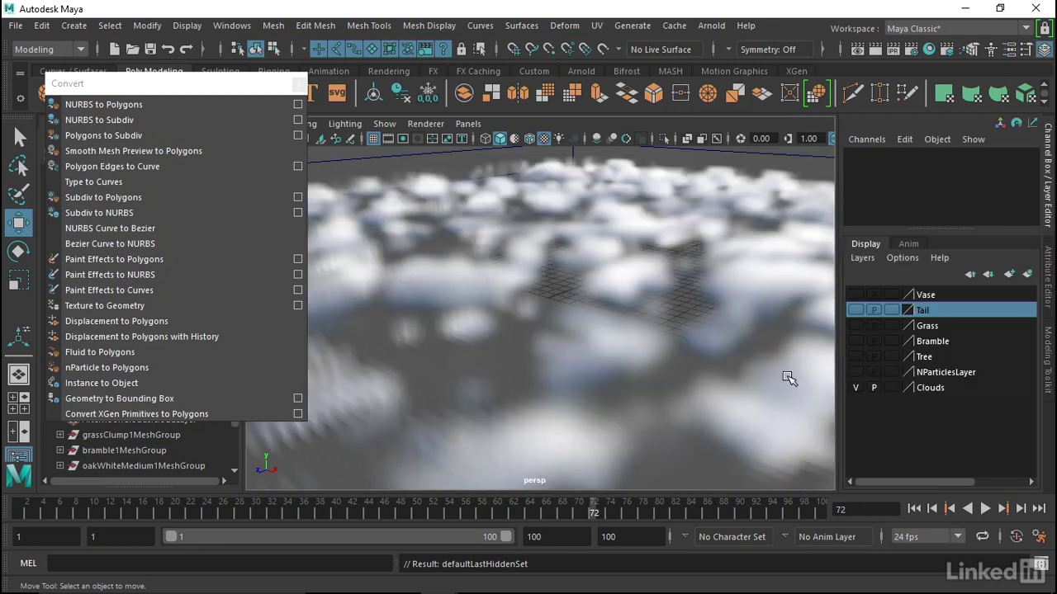
Convert the cloud layer fluid to polygons and inspect the resulting cloud mesh up close.
{"action": "right_click_drag", "start_coordinate": [729, 358], "coordinate": [496, 314], "text": "alt"}
{"action": "mouse_move", "coordinate": [496, 313]}
{"action": "left_mouse_down", "text": "alt"}
{"action": "mouse_move", "coordinate": [496, 368]}
{"action": "mouse_move", "coordinate": [477, 307]}
{"action": "mouse_move", "coordinate": [489, 320]}
{"action": "left_mouse_up", "text": "alt"}
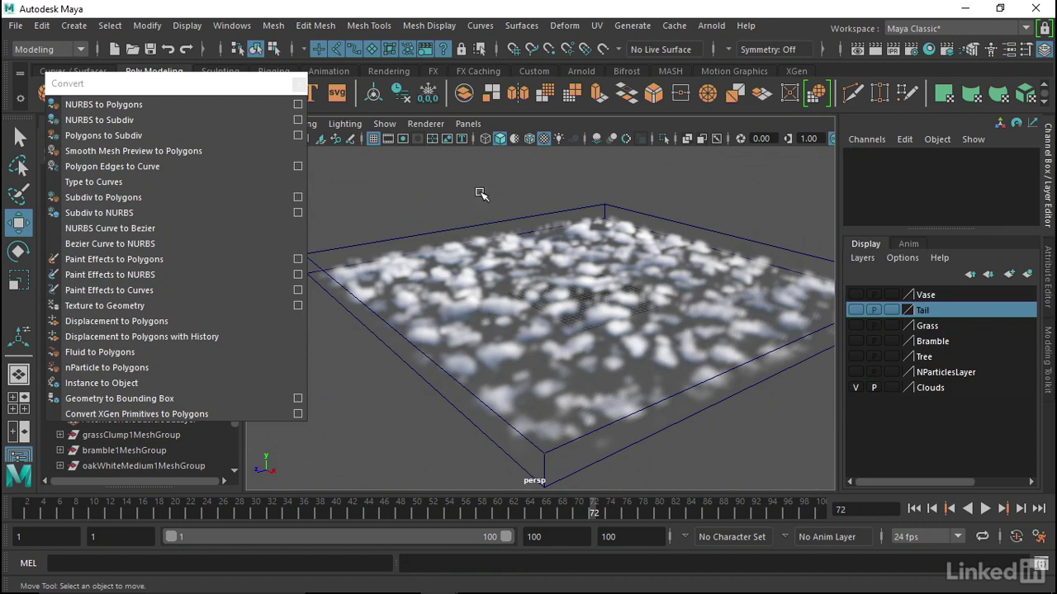
{"action": "left_click", "coordinate": [523, 281]}
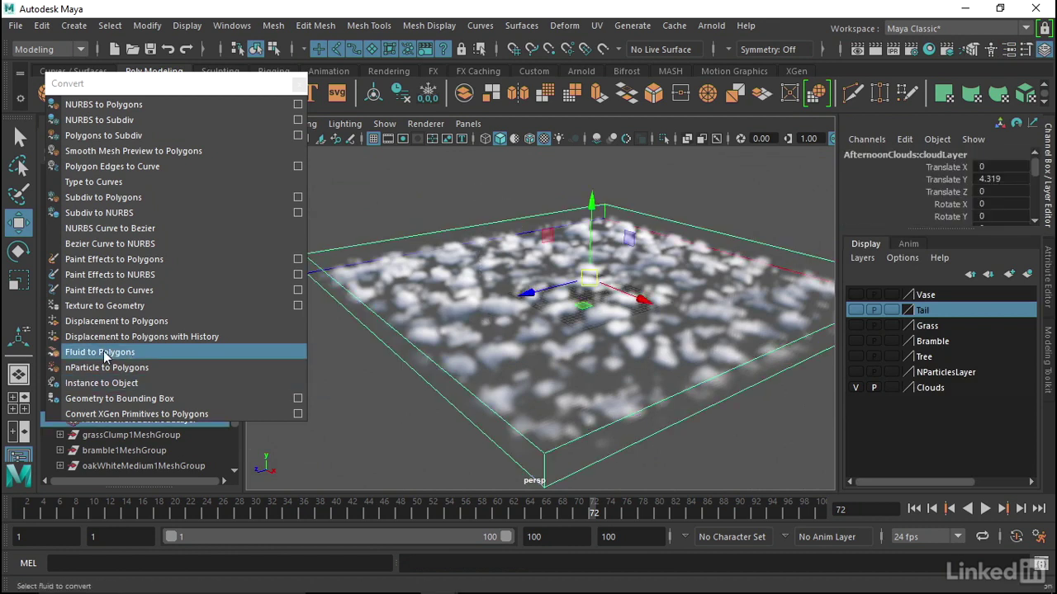
{"action": "left_click", "coordinate": [91, 353]}
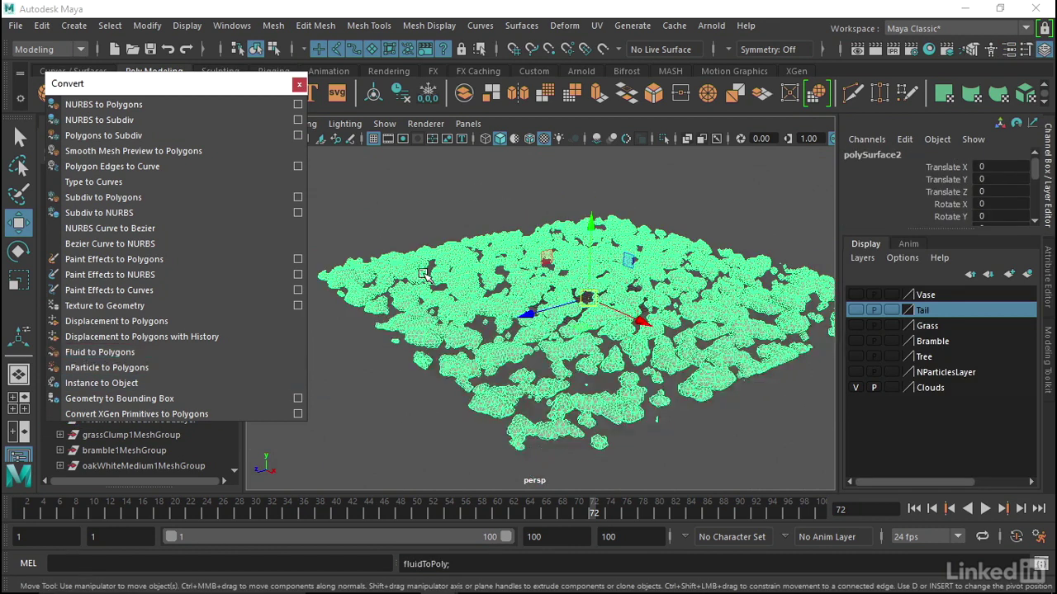
{"action": "right_click_drag", "start_coordinate": [525, 294], "coordinate": [658, 320], "text": "alt"}
{"action": "left_click_drag", "start_coordinate": [658, 321], "coordinate": [655, 280], "text": "alt"}
{"action": "right_click_drag", "start_coordinate": [655, 281], "coordinate": [454, 340], "text": "alt"}
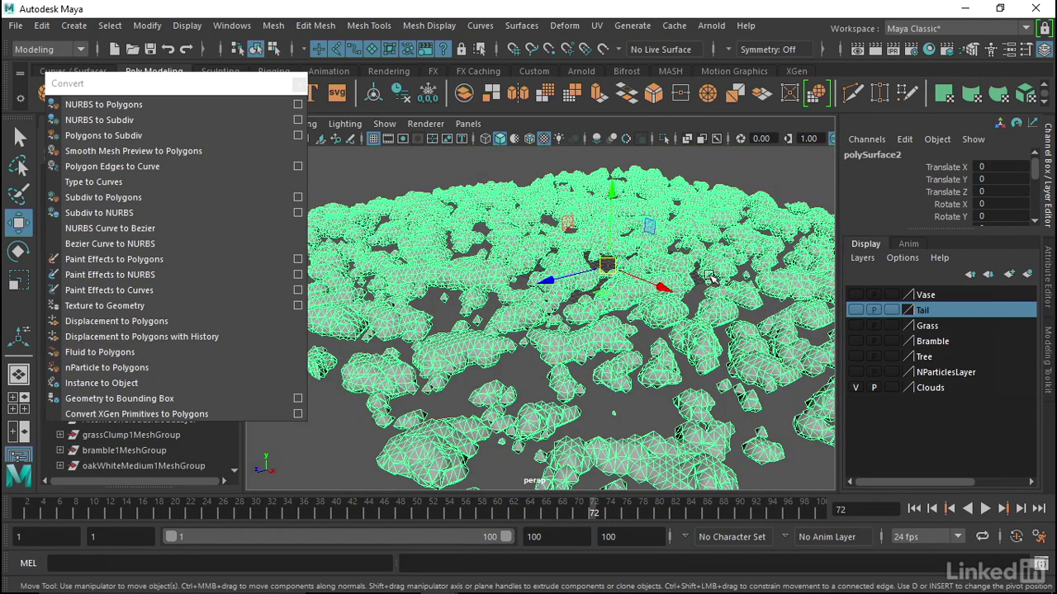
Open the attributes of the cloudLayerShape fluid node that drives the converted cloud mesh.
{"action": "left_click", "coordinate": [1049, 293]}
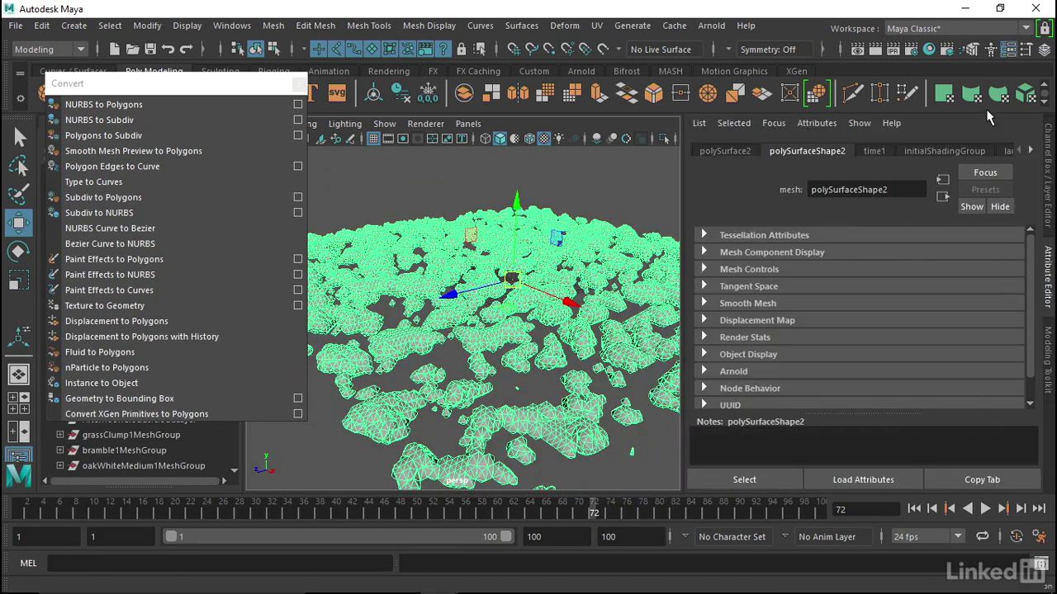
{"action": "left_click", "coordinate": [1031, 151]}
{"action": "left_click", "coordinate": [1031, 151]}
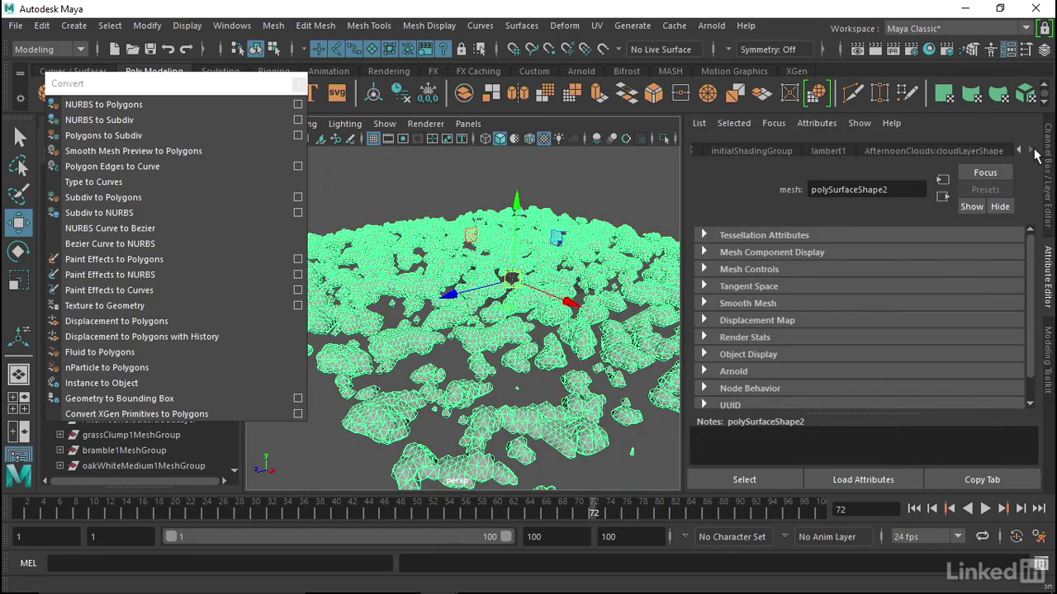
{"action": "left_click", "coordinate": [1020, 152]}
{"action": "left_click", "coordinate": [1021, 152]}
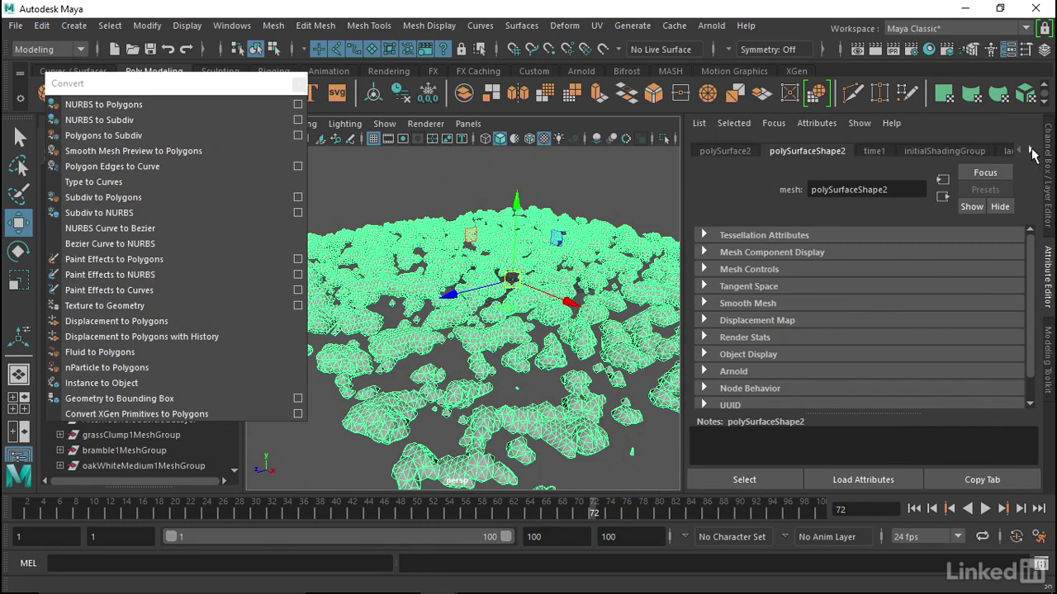
{"action": "left_click", "coordinate": [1031, 151]}
{"action": "left_click", "coordinate": [1031, 151]}
{"action": "left_click", "coordinate": [950, 155]}
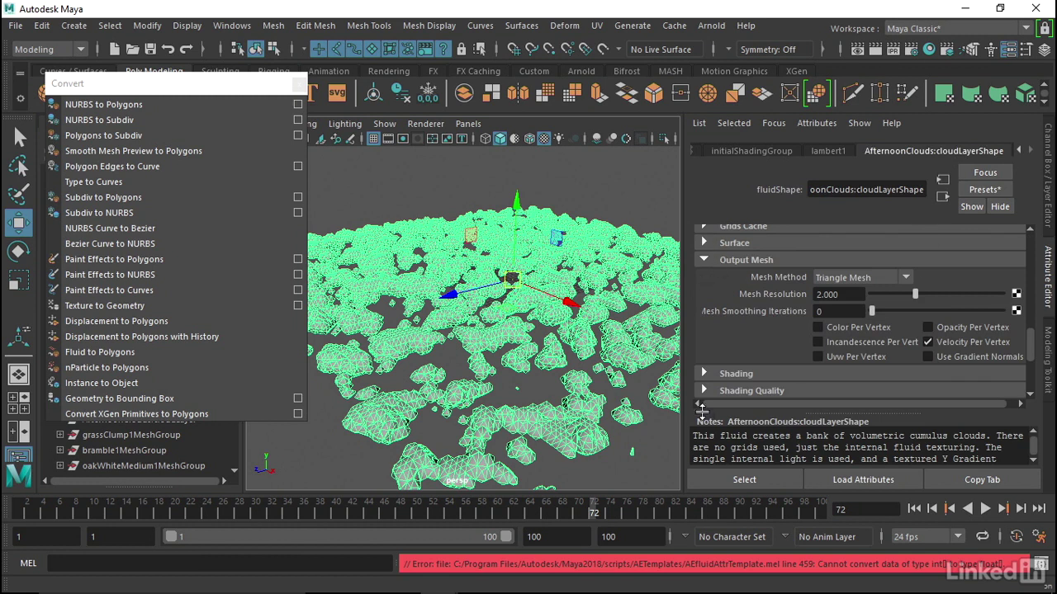
Look through the cloud fluid shape's attribute sections and expand its Output Mesh settings.
{"action": "left_click", "coordinate": [703, 261]}
{"action": "scroll", "coordinate": [794, 248], "scroll_direction": "up", "scroll_amount": 10}
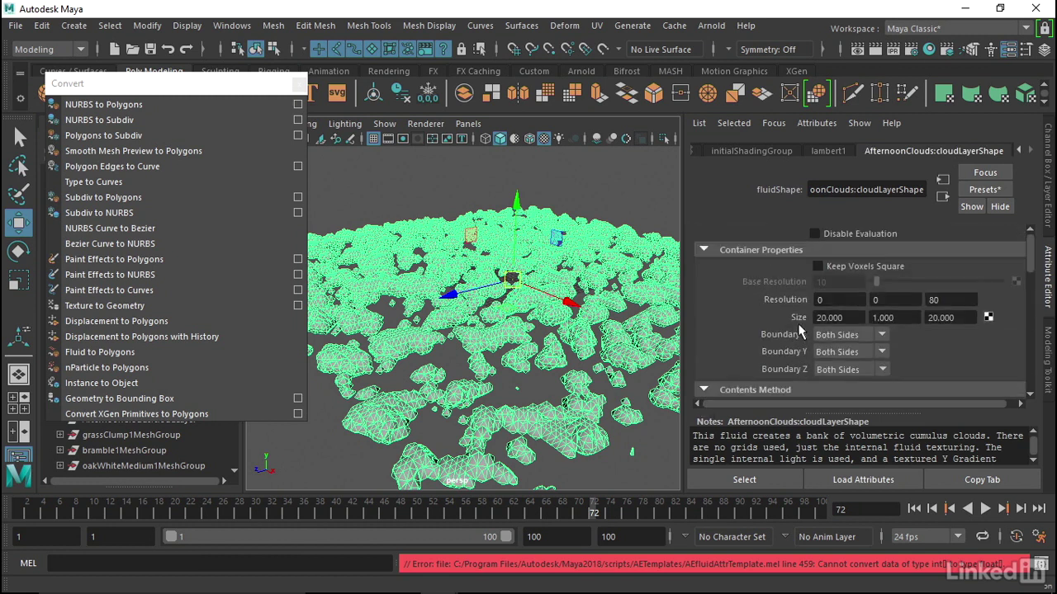
{"action": "scroll", "coordinate": [801, 318], "scroll_direction": "down", "scroll_amount": 5}
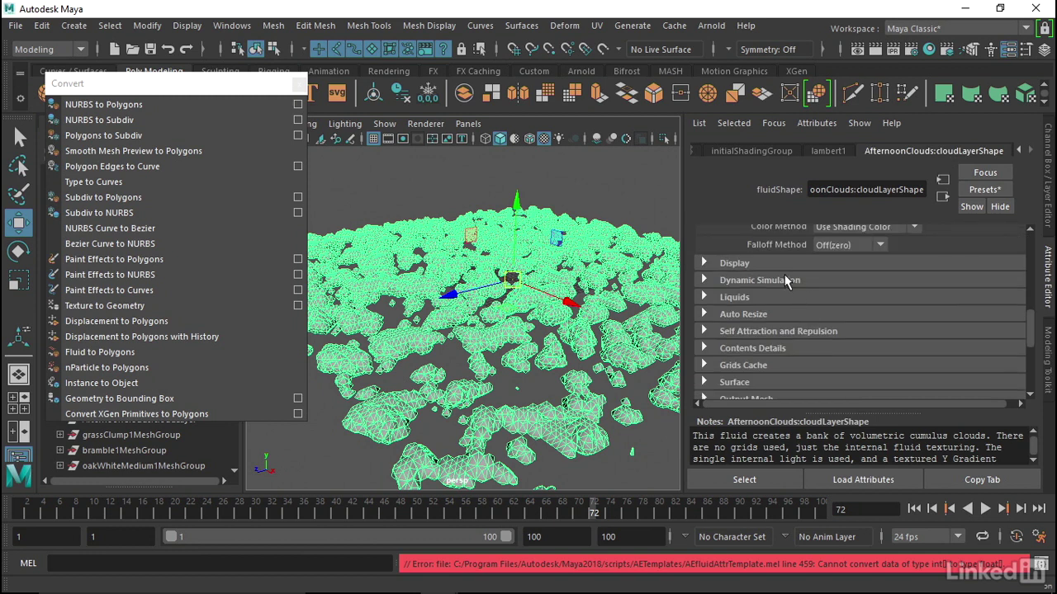
{"action": "scroll", "coordinate": [782, 305], "scroll_direction": "down", "scroll_amount": 3}
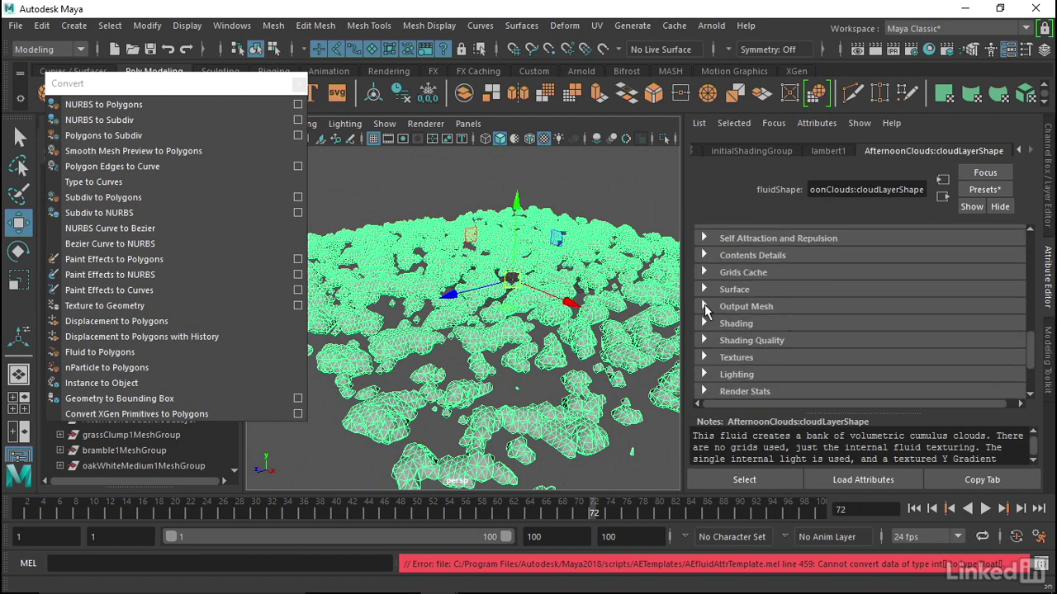
{"action": "left_click", "coordinate": [704, 307]}
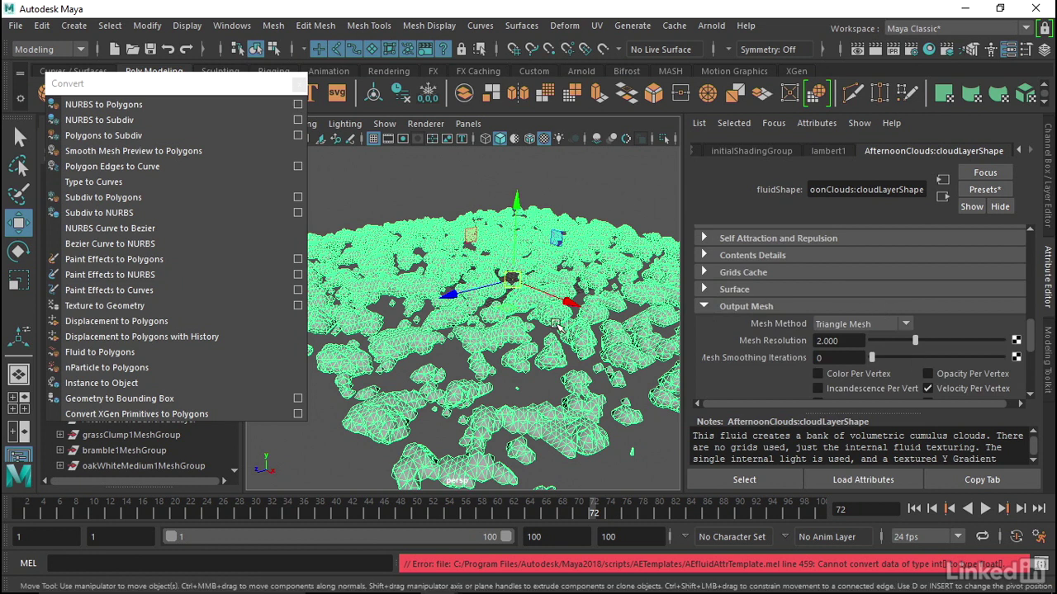
Set the cloud fluid's Mesh Method to Quad Mesh and its Mesh Resolution to 2.886.
{"action": "left_click", "coordinate": [838, 327]}
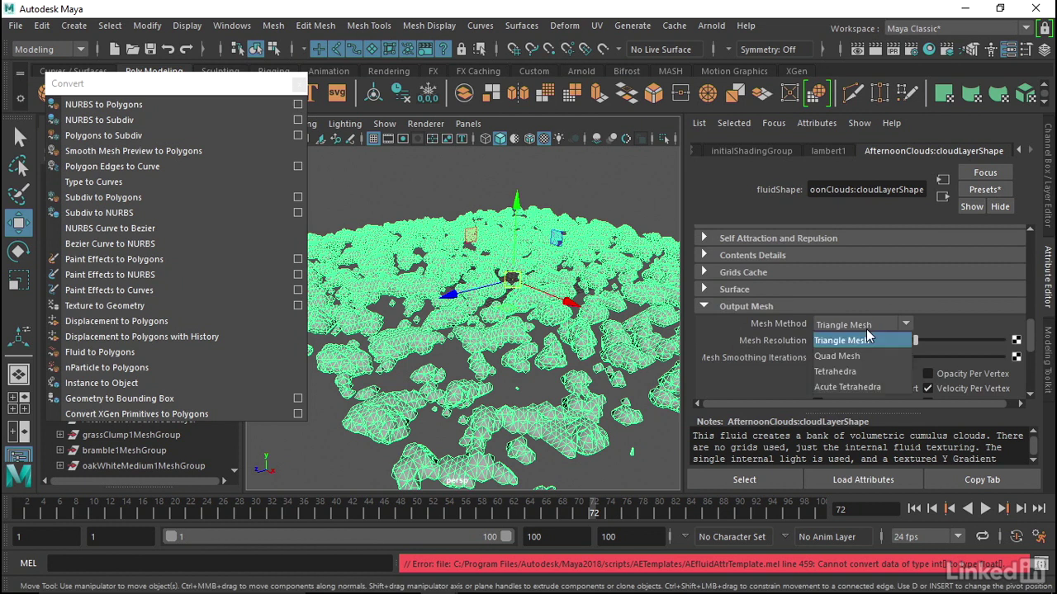
{"action": "left_click", "coordinate": [857, 355]}
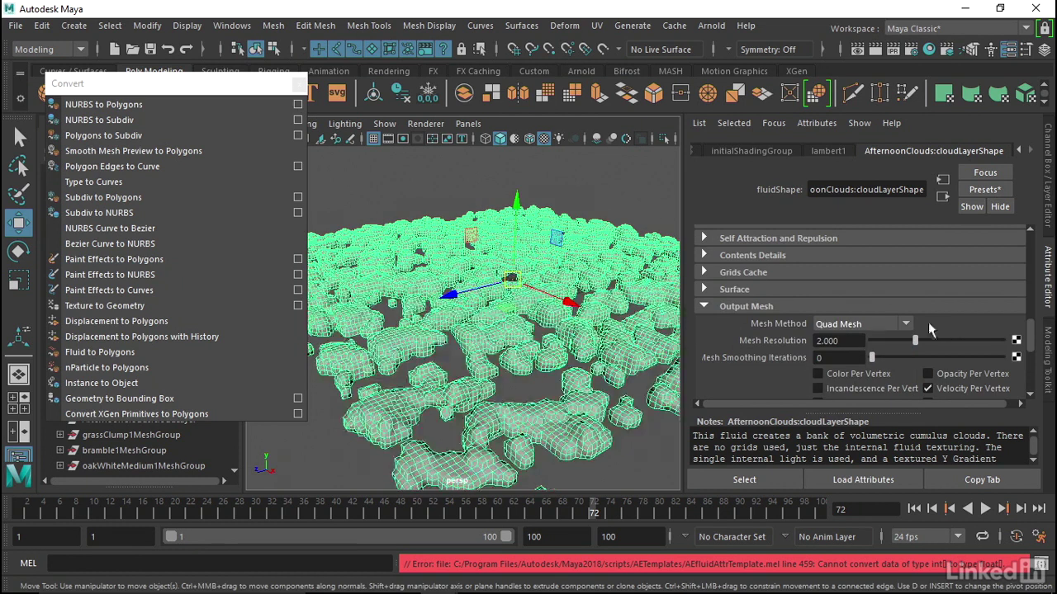
{"action": "left_click_drag", "start_coordinate": [914, 341], "coordinate": [954, 347]}
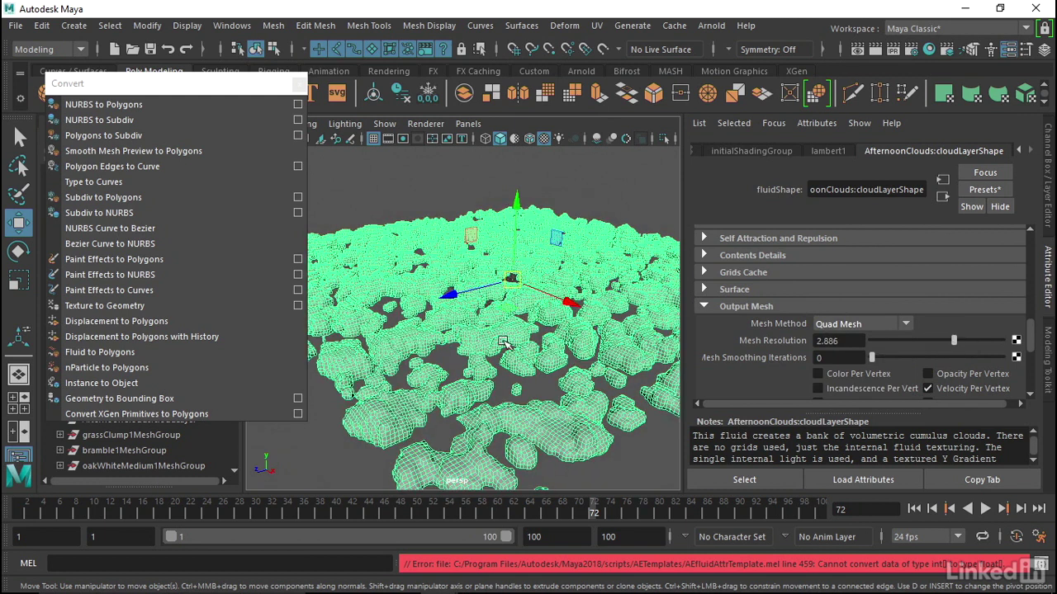